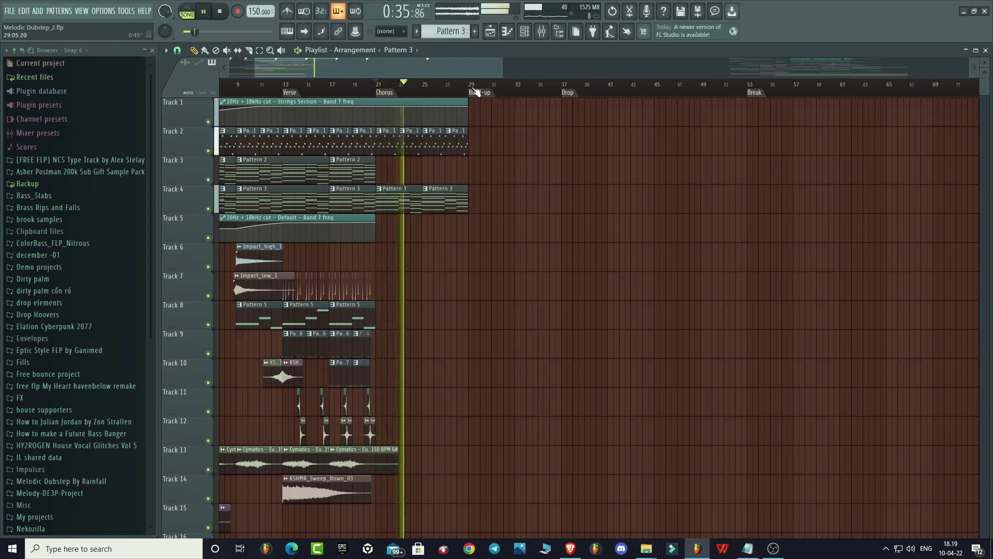
Step: Stop playback and place the KSHMR Exhaust 07 sample on Track 7 at the Chorus marker, bar 21
scroll(417, 72, "up", 2)
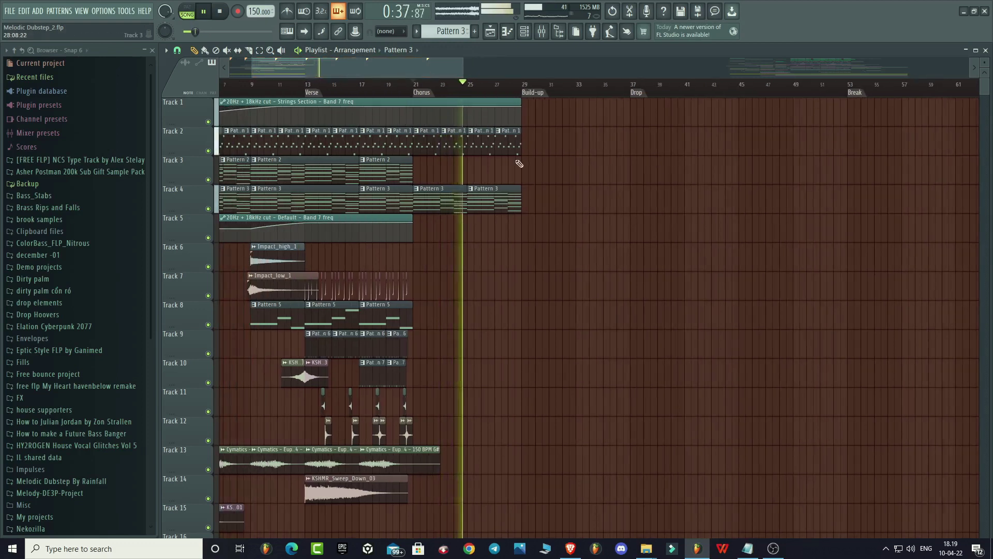
key("space")
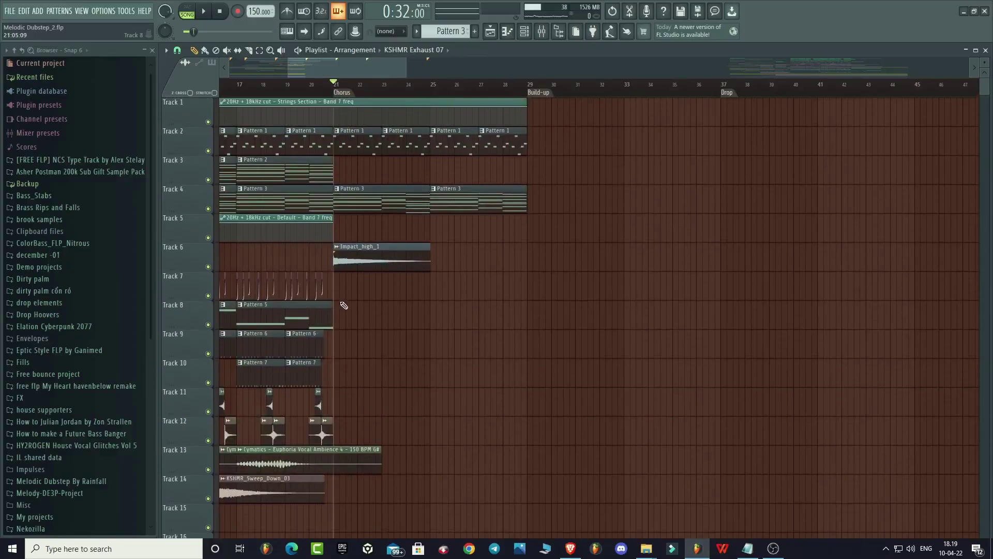
left_click(341, 295)
Step: Add the KSHMR Cymbal Transition 01 clip to Track 15, starting at bar 20
scroll(316, 296, "up", 1)
left_click(293, 380)
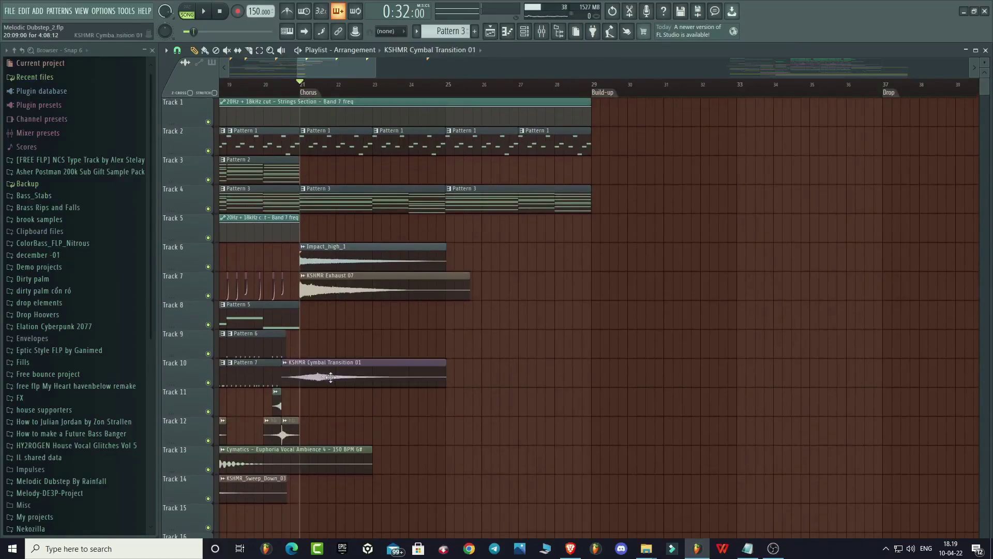
left_click_drag(340, 375, 334, 504)
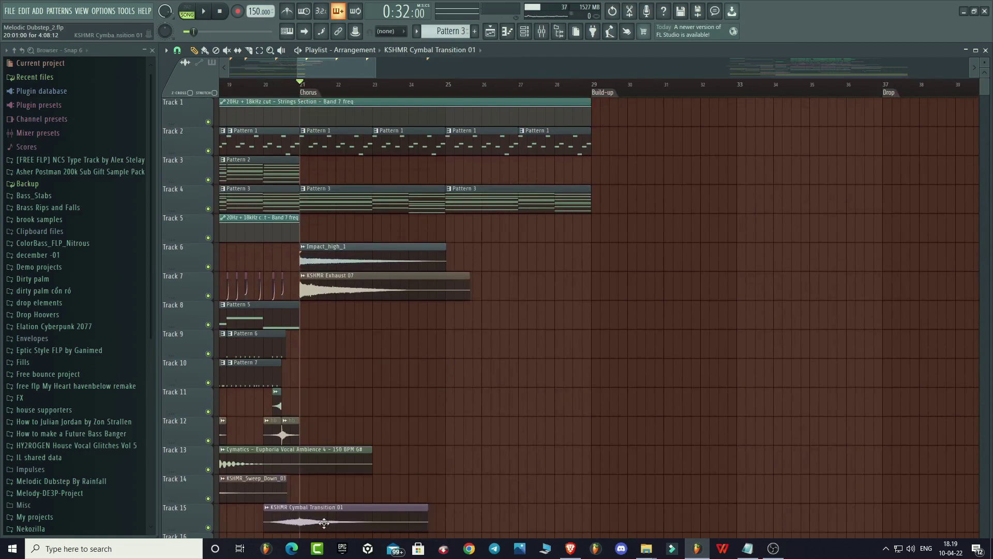
Step: Play the arrangement from bar 20 through the chorus and examine the effect and ambience clips across the tracks
left_click(279, 91)
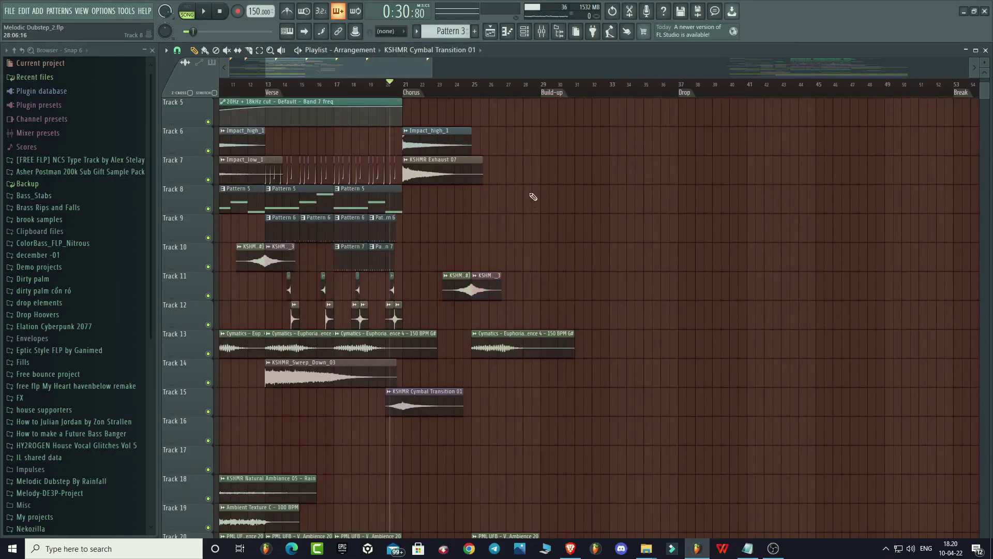
key("space")
scroll(533, 218, "down", 3)
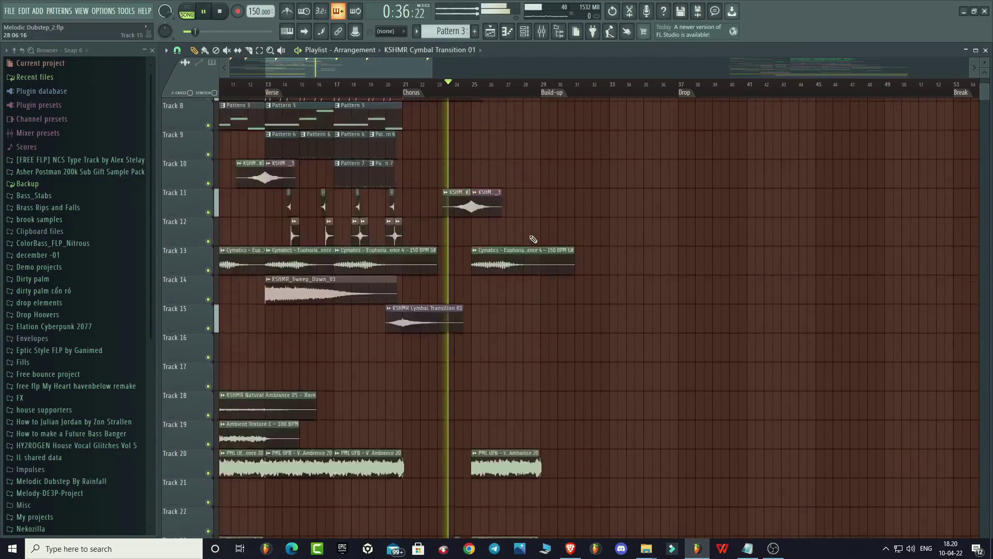
scroll(569, 248, "down", 6)
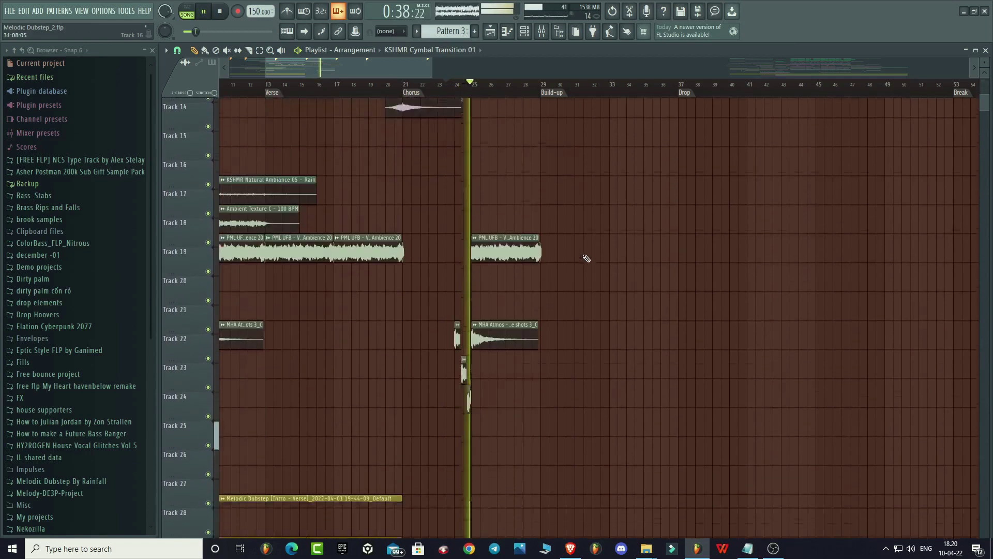
scroll(600, 266, "up", 3)
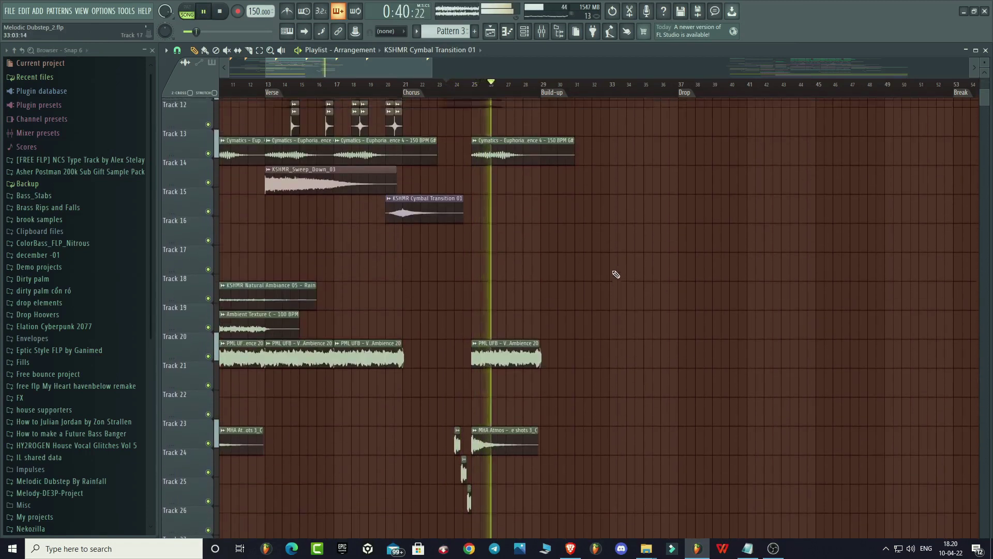
scroll(615, 275, "up", 4)
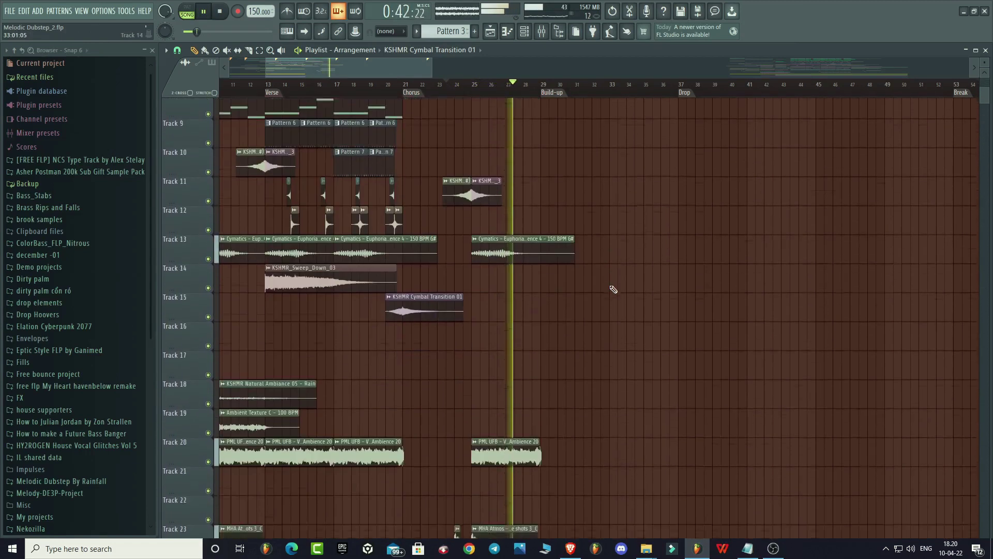
scroll(614, 289, "down", 6)
scroll(613, 289, "up", 10)
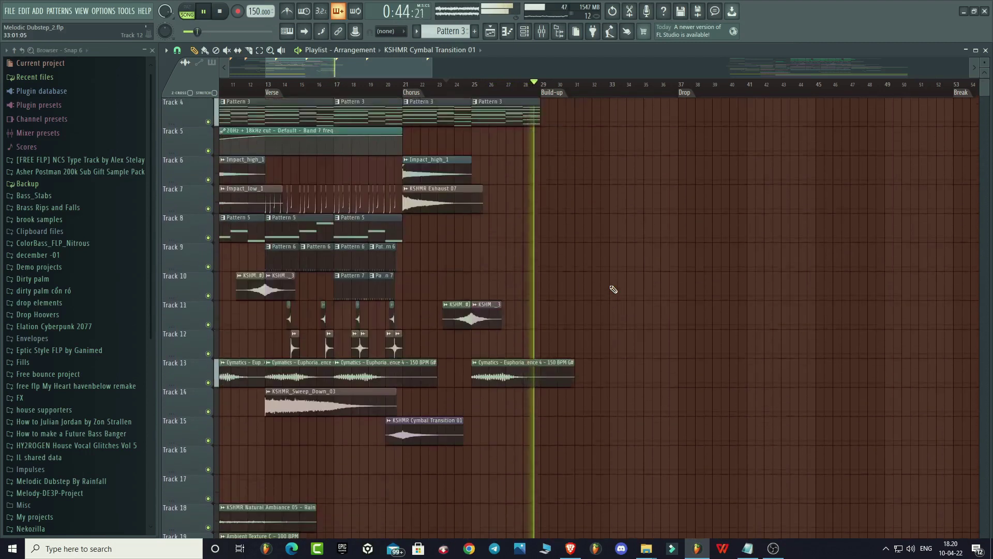
scroll(593, 174, "up", 2)
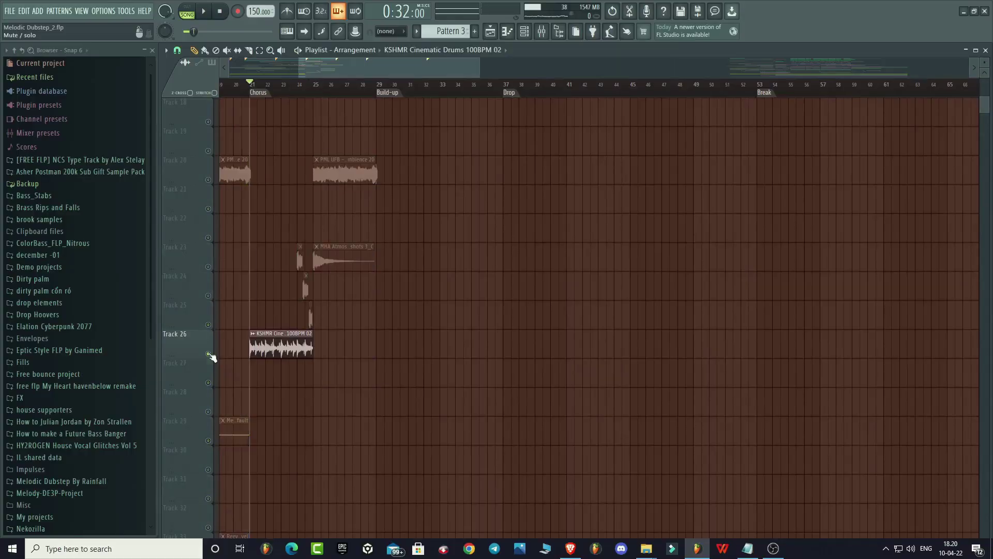
Step: Add a second KSHMR Cinematic Drums 100BPM 02 clip on Track 26 at bar 25 and audition the drum loop solo
left_click(332, 347)
double_click(303, 339)
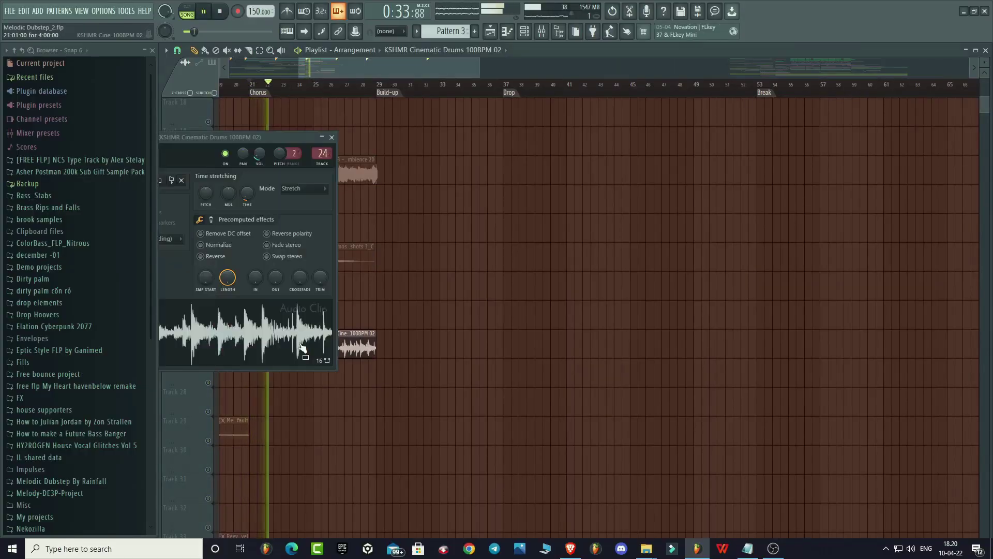
left_click_drag(295, 137, 419, 148)
left_click(456, 148)
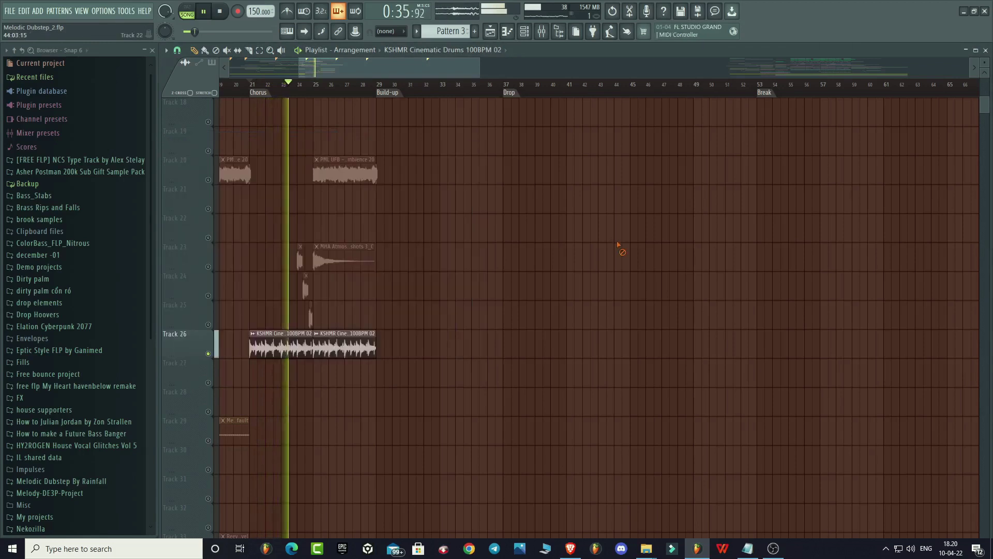
key("space")
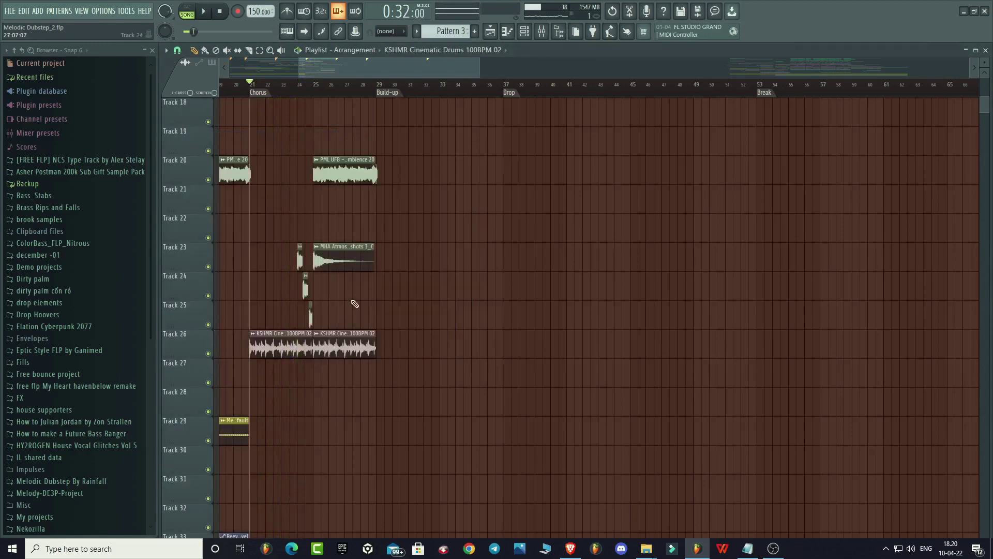
Step: Play the full chorus from bar 21 and examine the layered clips on all tracks
scroll(381, 284, "up", 4)
scroll(381, 284, "up", 6)
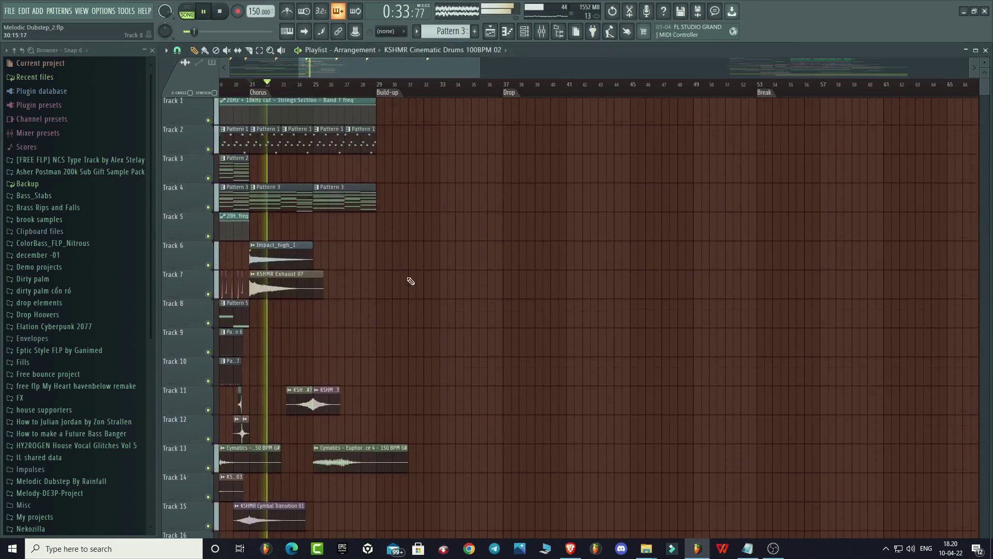
scroll(278, 90, "up", 3)
scroll(316, 71, "up", 2)
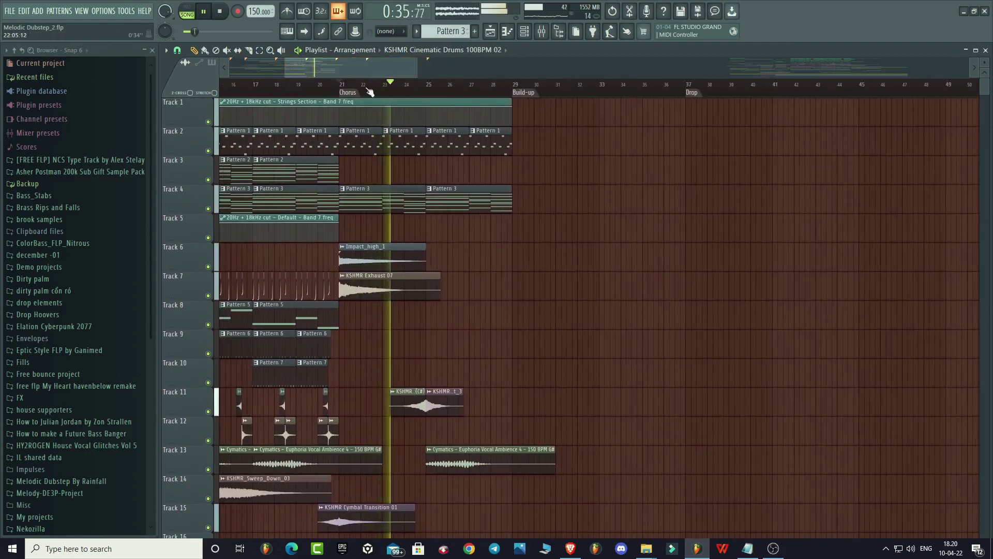
scroll(523, 244, "down", 9)
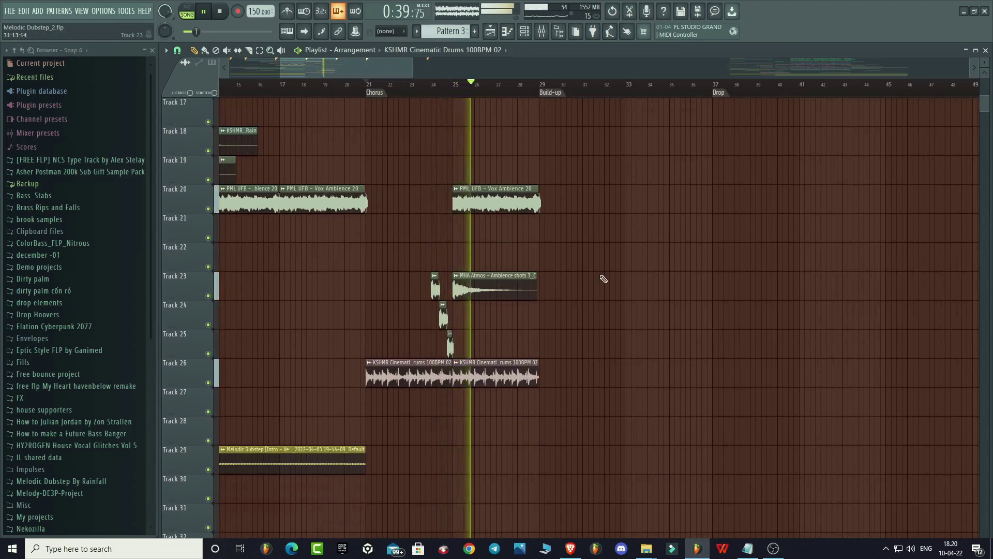
scroll(604, 279, "up", 4)
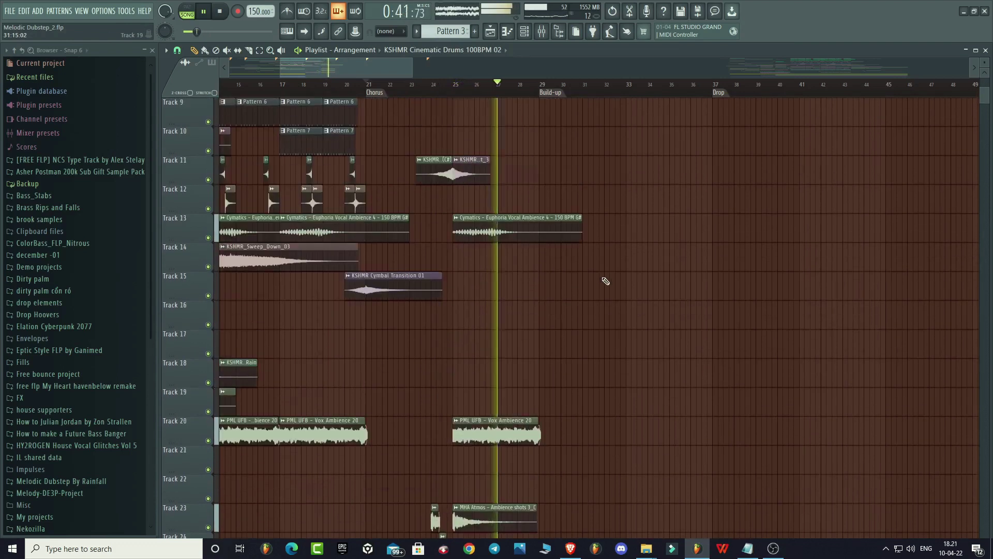
scroll(605, 281, "down", 3)
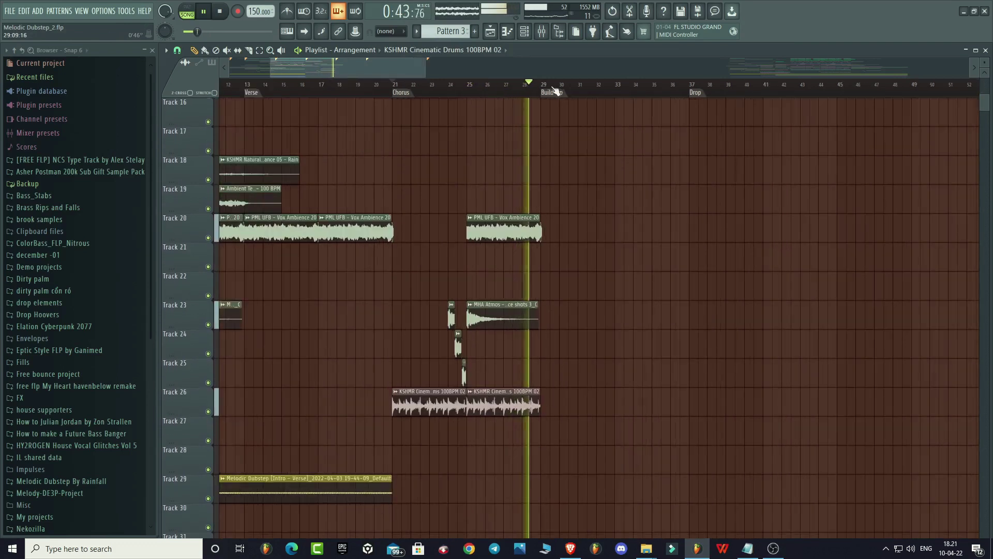
key("space")
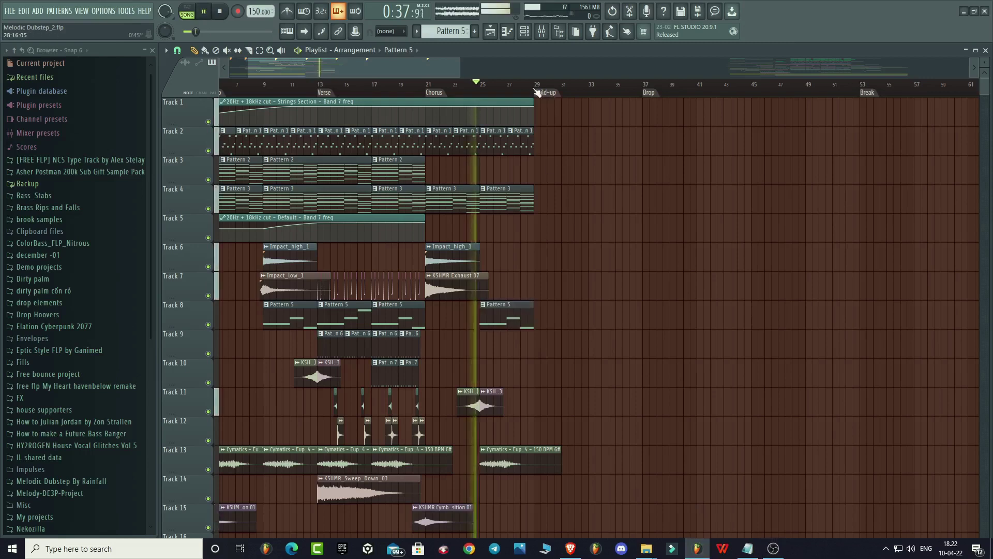
scroll(537, 92, "up", 4)
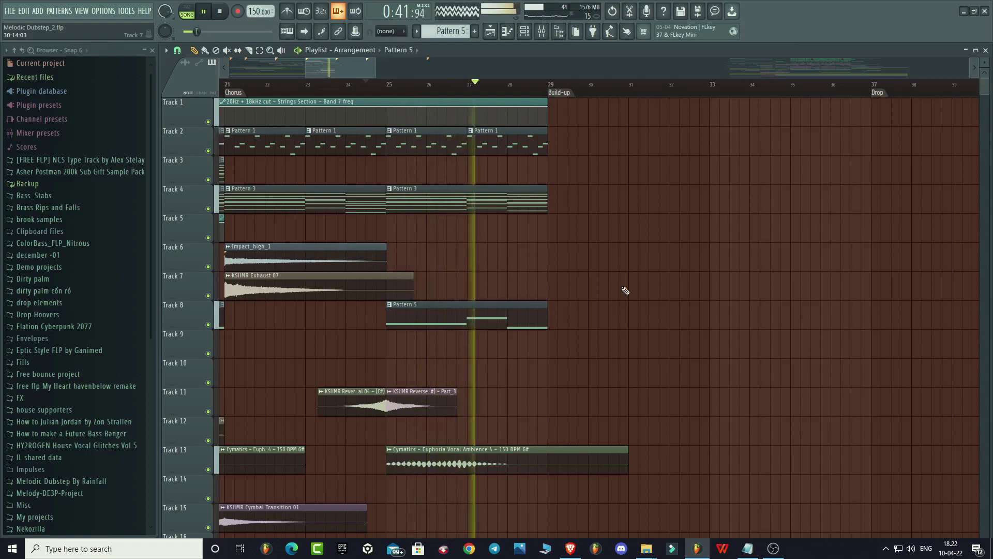
scroll(538, 98, "down", 1)
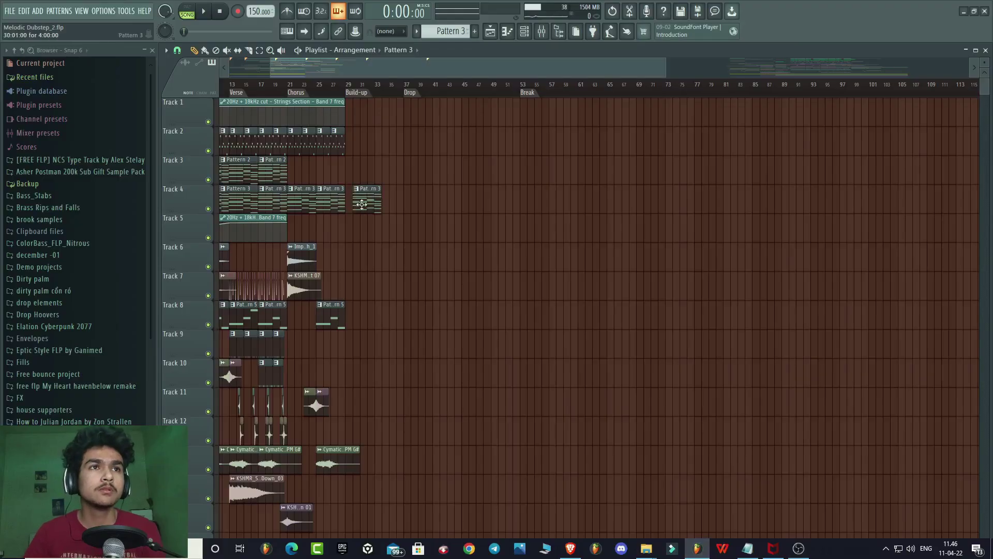
Step: Place two Pattern 3 clips back to back on Track 4 at bars 29 and 33
left_click_drag(361, 204, 355, 204)
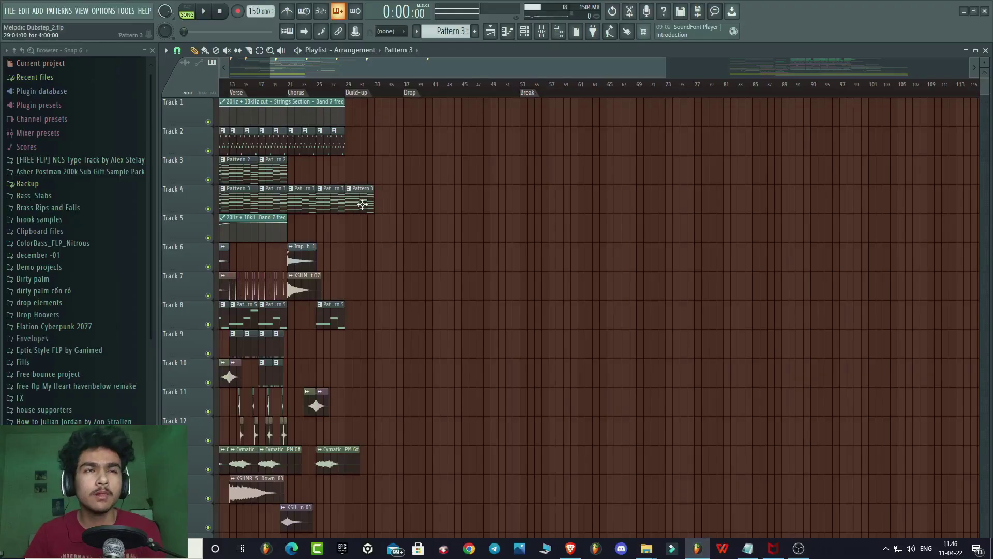
left_click(378, 199)
Step: Fill the build-up from bar 29 to 37 with Pattern 1 clips on Track 2 and Pattern 2 clips on Track 3
left_click(339, 146)
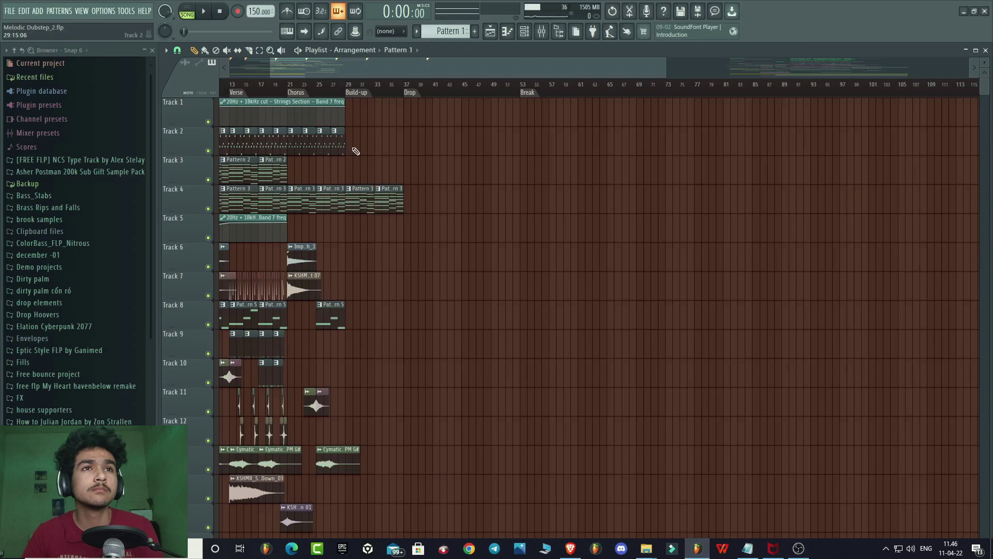
left_click_drag(349, 146, 394, 146)
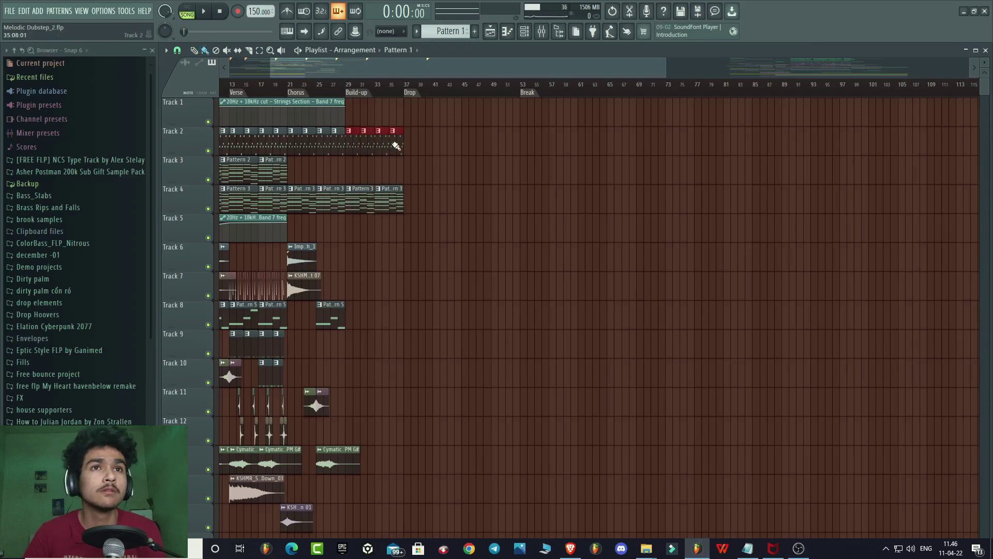
left_click(347, 165)
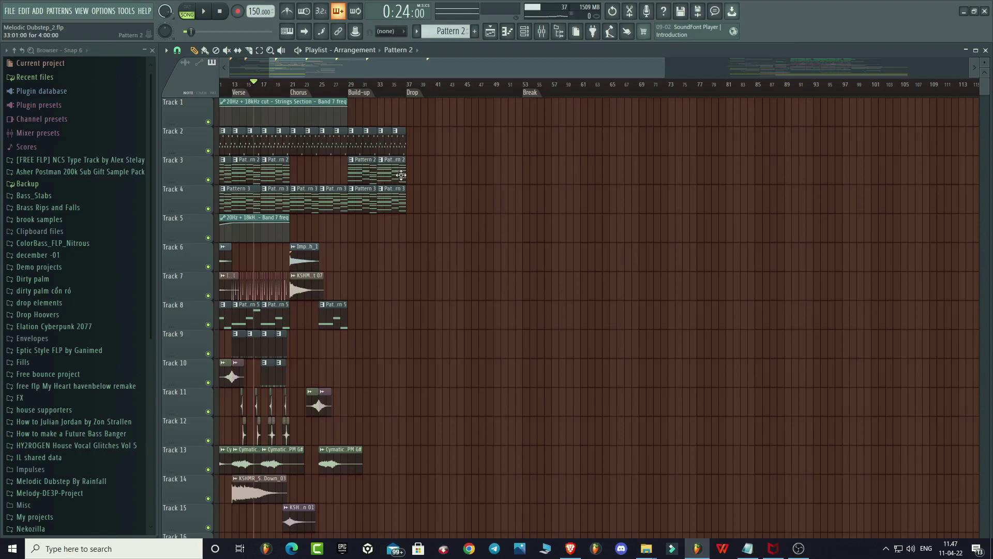
Step: Play the build-up from bar 29 to check how the extended patterns sound
left_click(348, 85)
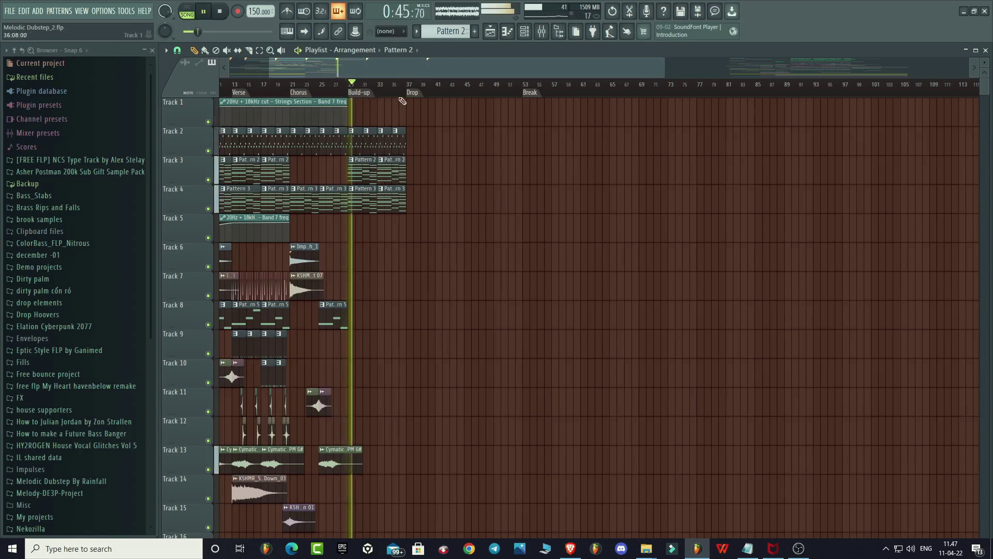
scroll(402, 101, "up", 3)
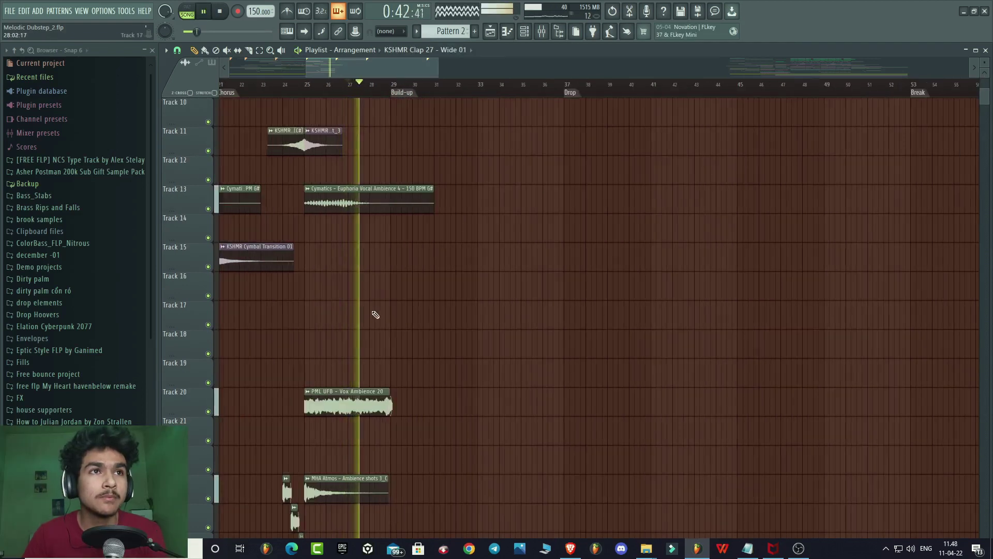
key("space")
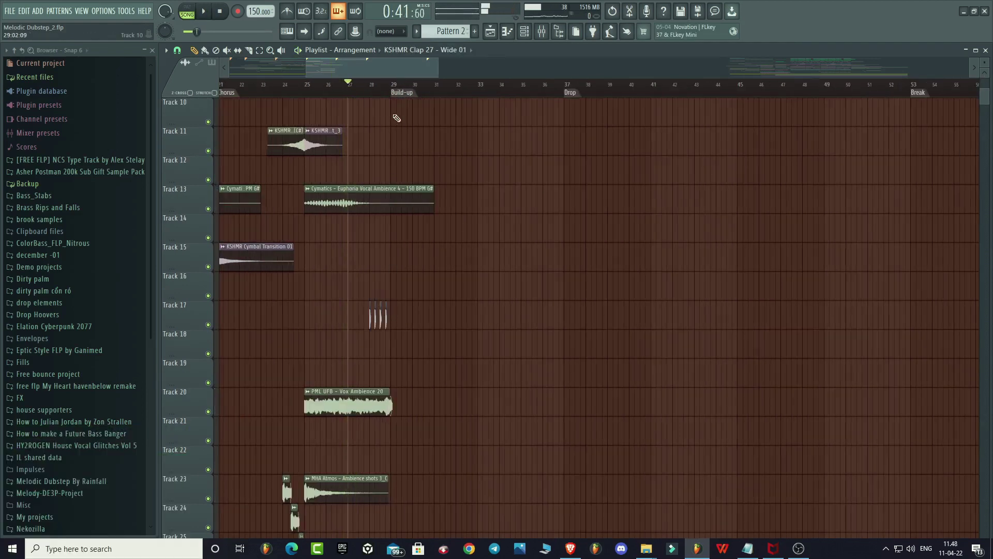
Step: Audition the claps from bar 28 and paint KSHMR Clap 27 hits along Track 17 from bar 29 to the drop at bar 37
left_click(373, 84)
key("space")
key("space")
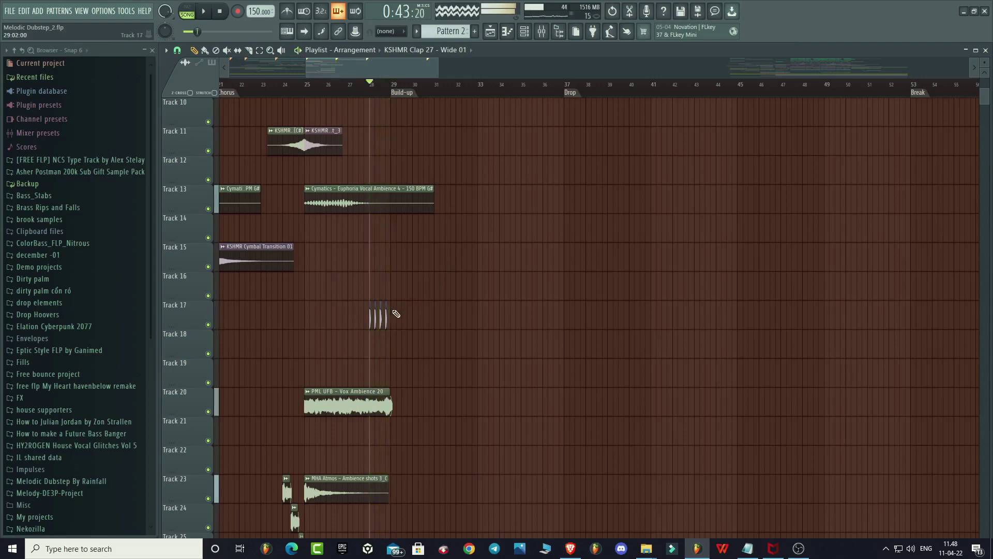
key("b")
left_click_drag(393, 308, 573, 328)
scroll(572, 328, "up", 6)
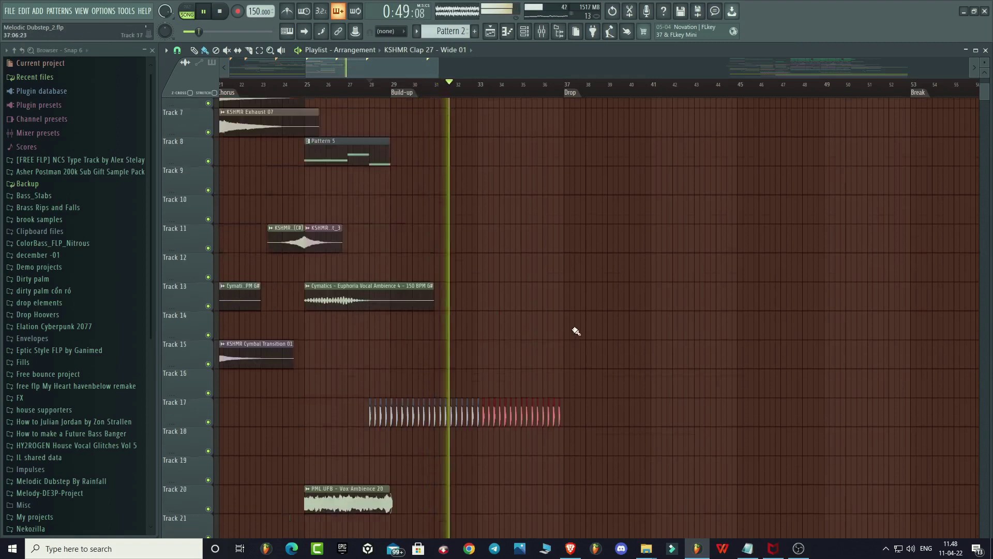
scroll(572, 327, "down", 6)
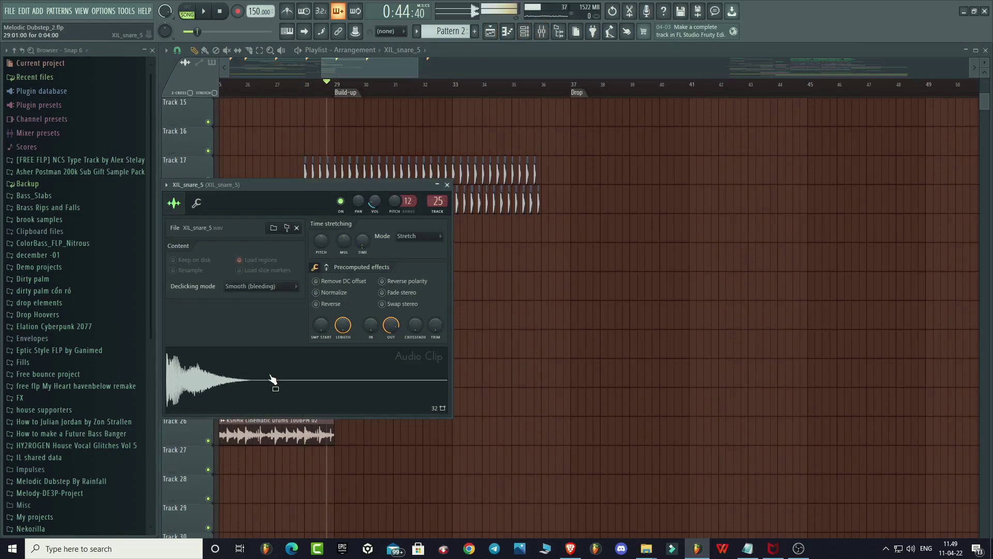
Step: Paint XIL_snare_5 hits along Track 21 from bar 29 and along Track 22 from about bar 33 to bar 36
key("Escape")
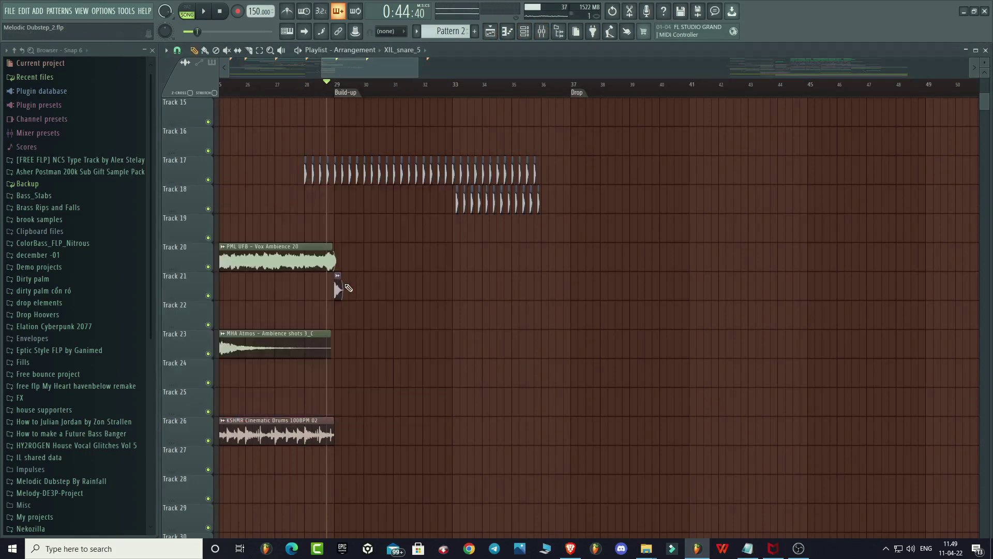
key("space")
left_click_drag(348, 286, 567, 290)
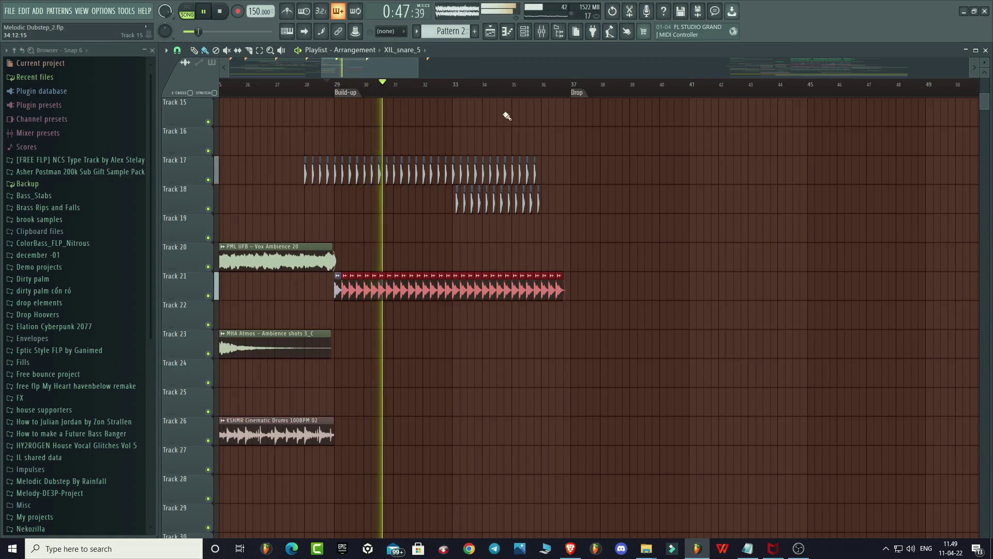
scroll(440, 238, "up", 3)
mouse_move(442, 316)
left_mouse_down()
mouse_move(590, 317)
mouse_move(603, 305)
left_mouse_up()
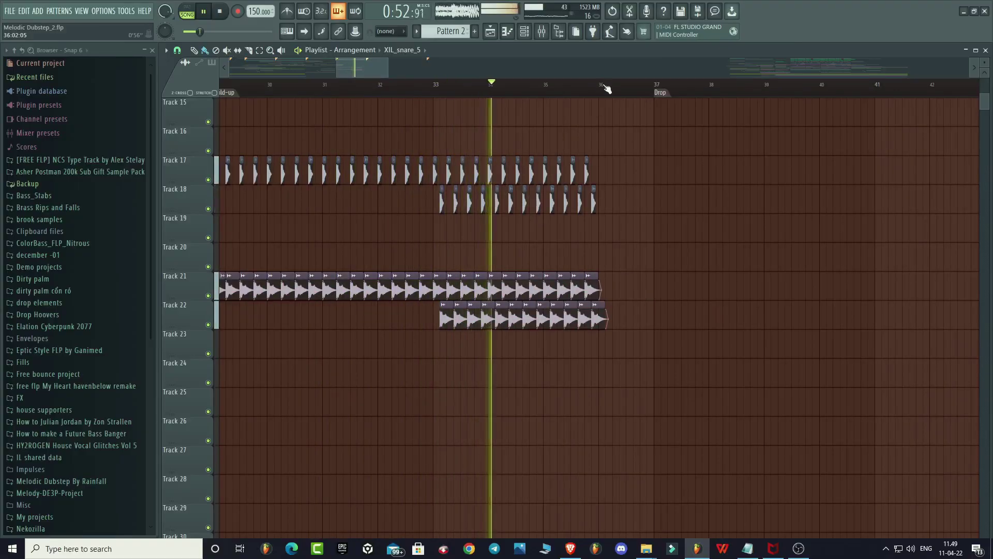
Step: Respace the XIL_snare_5 clips from bar 35 on Track 21 into a tight group of three, checking the timing by playback
scroll(602, 90, "up", 4)
scroll(607, 89, "up", 3)
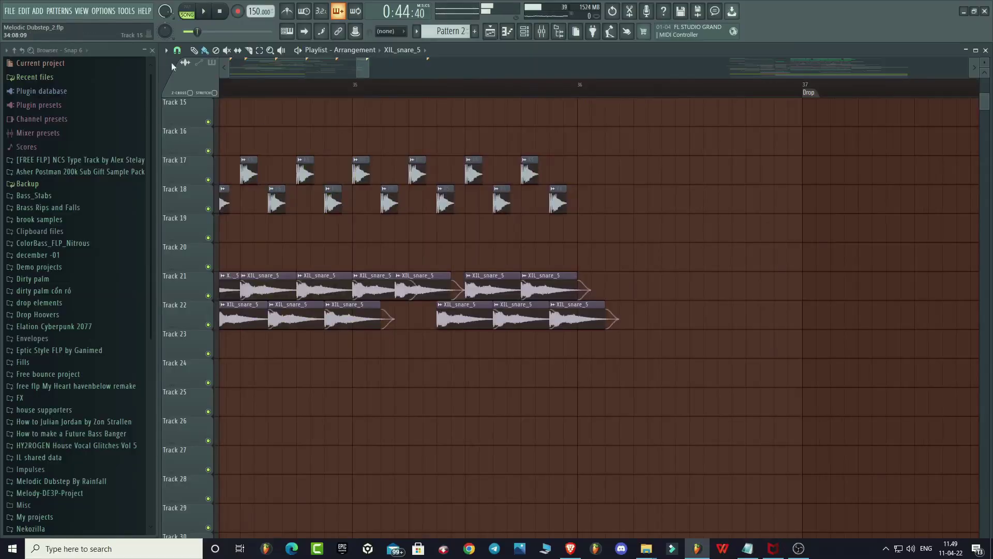
left_click(173, 50)
left_click(176, 50)
left_click(199, 129)
scroll(418, 91, "up", 2)
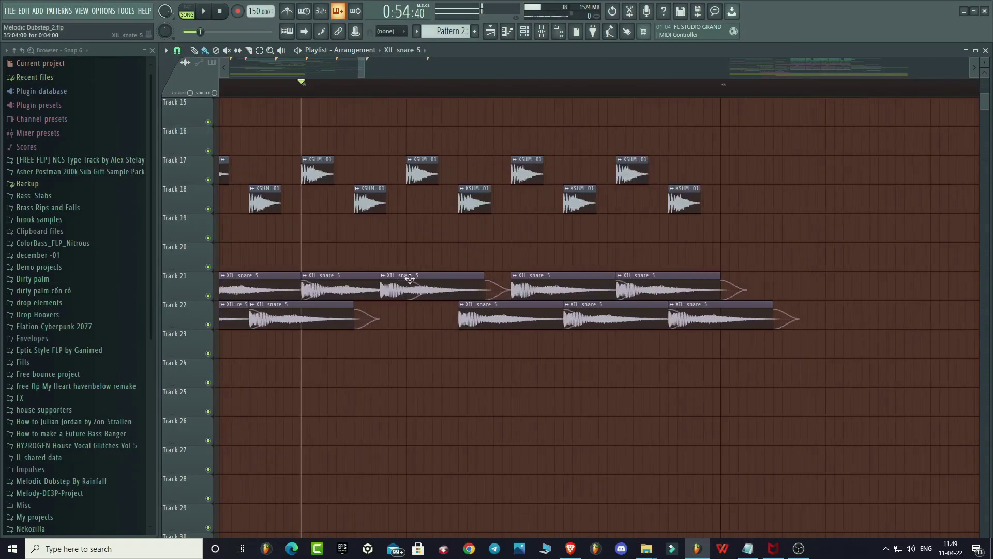
mouse_move(400, 278)
left_mouse_down()
mouse_move(422, 253)
mouse_move(411, 291)
left_mouse_up()
key("space")
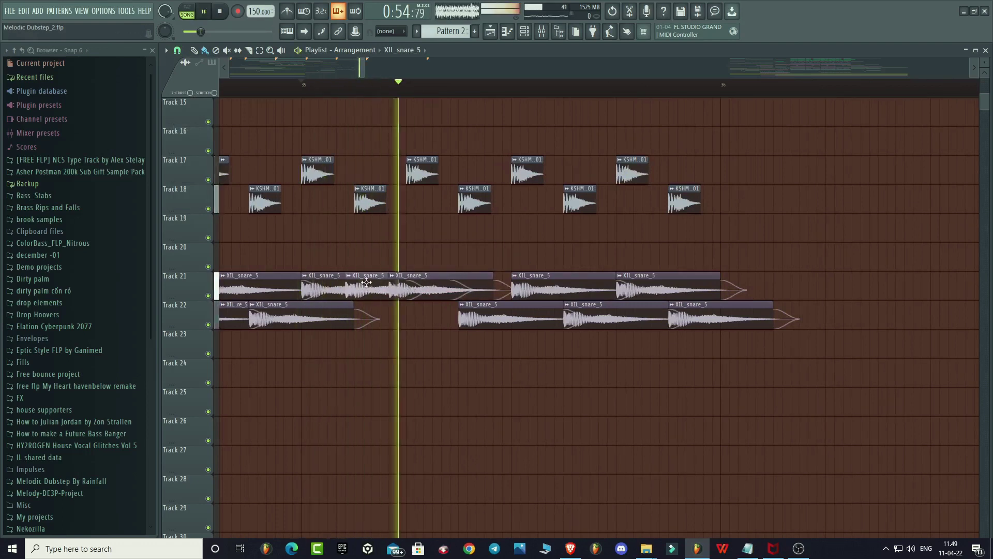
left_click_drag(366, 282, 402, 282)
key("space")
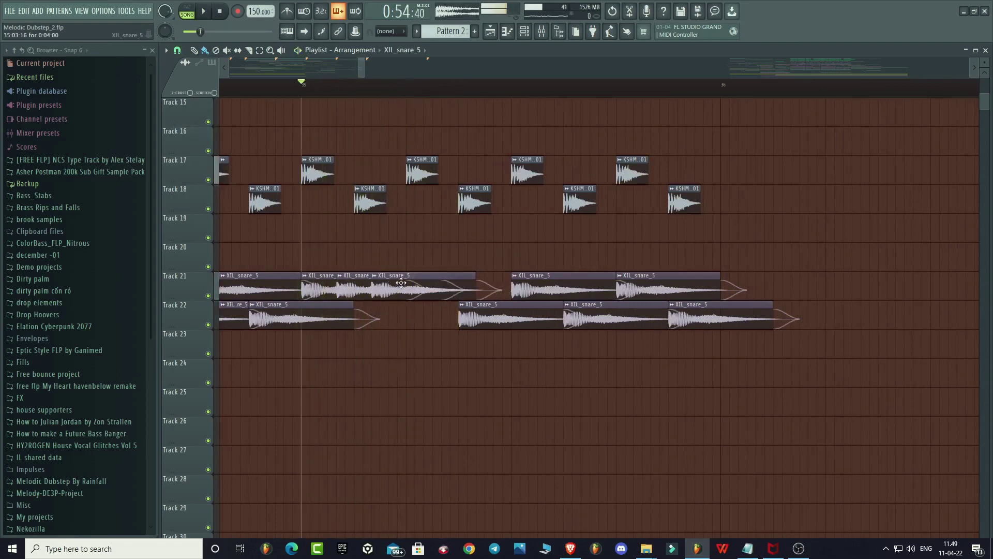
Step: Clear the remaining old snares after bar 35 and duplicate the three-hit XIL_snare_5 group along Track 21 up to bar 36
key("ctrl+z")
key("ctrl+z")
left_click_drag(534, 311, 302, 273)
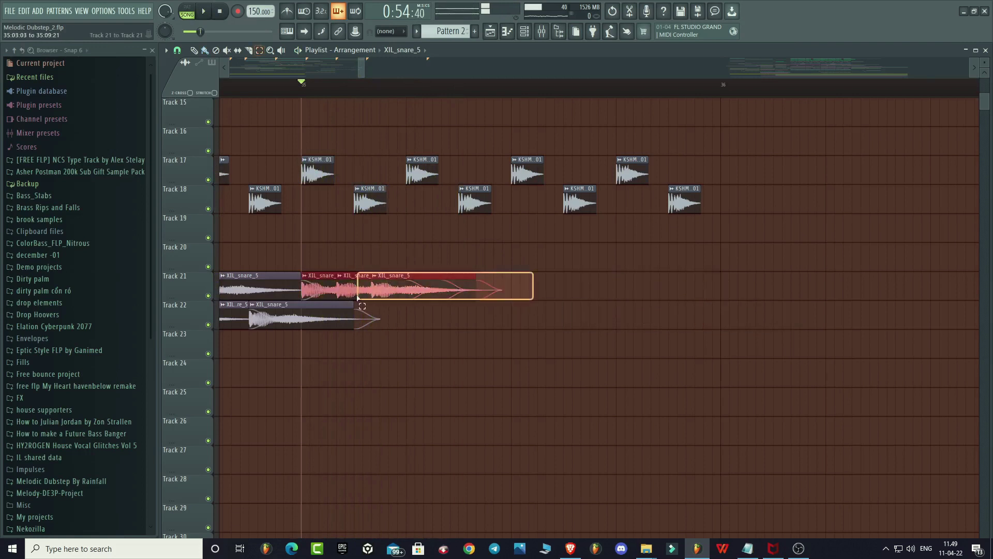
key("ctrl+b")
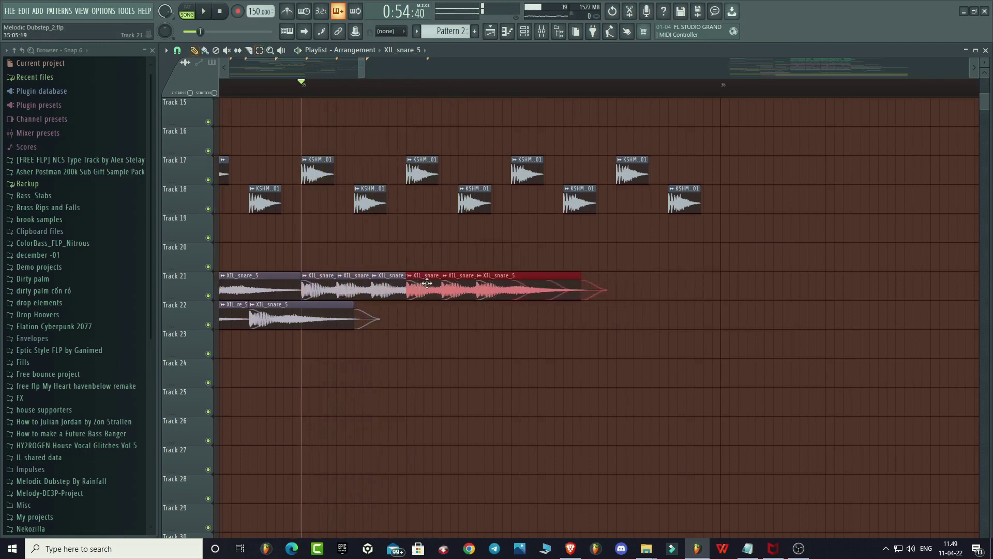
key("space")
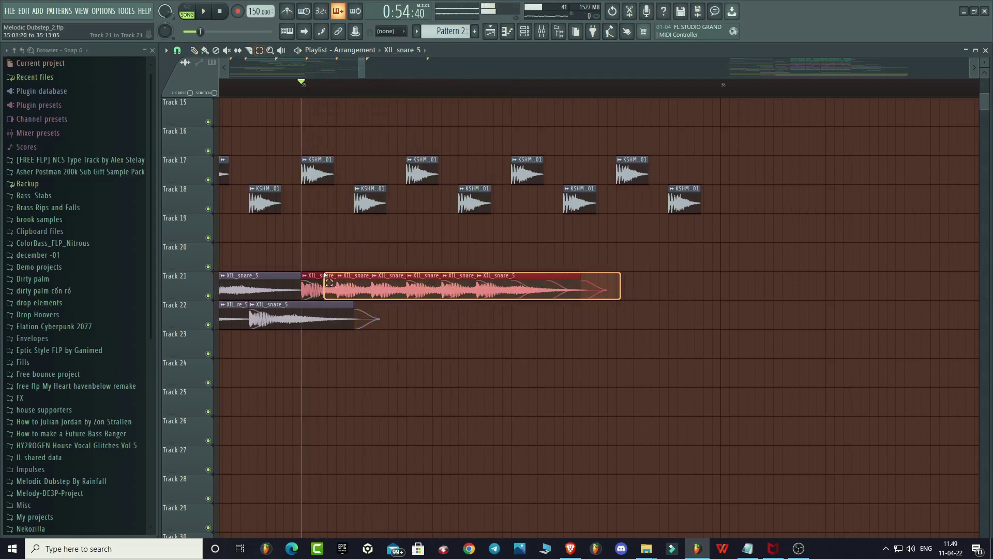
key("ctrl+b")
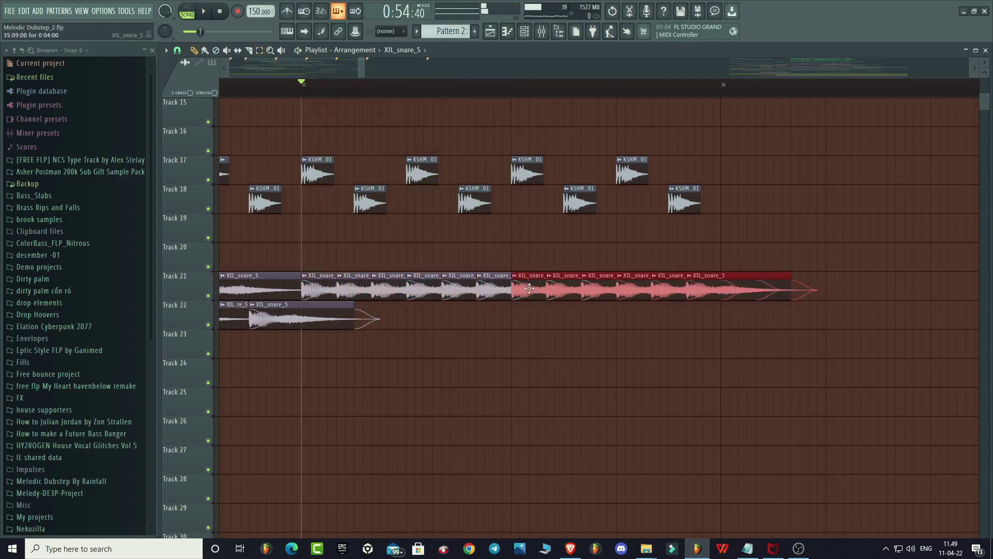
Step: Arrange the KSHMR Clap 27 hits in bar 35 so two Track 18 claps follow each Track 17 clap, up to bar 36
scroll(526, 77, "down", 6)
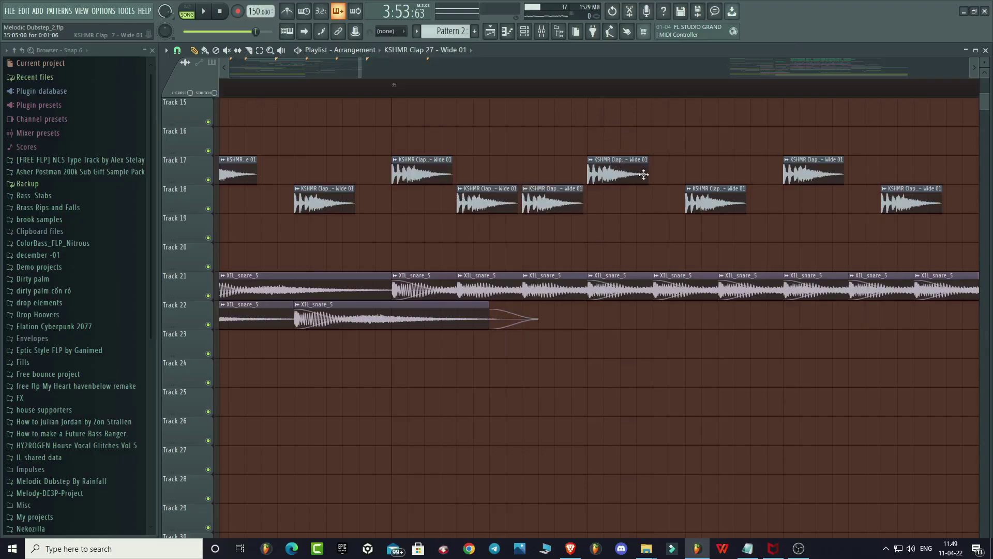
scroll(582, 106, "down", 4)
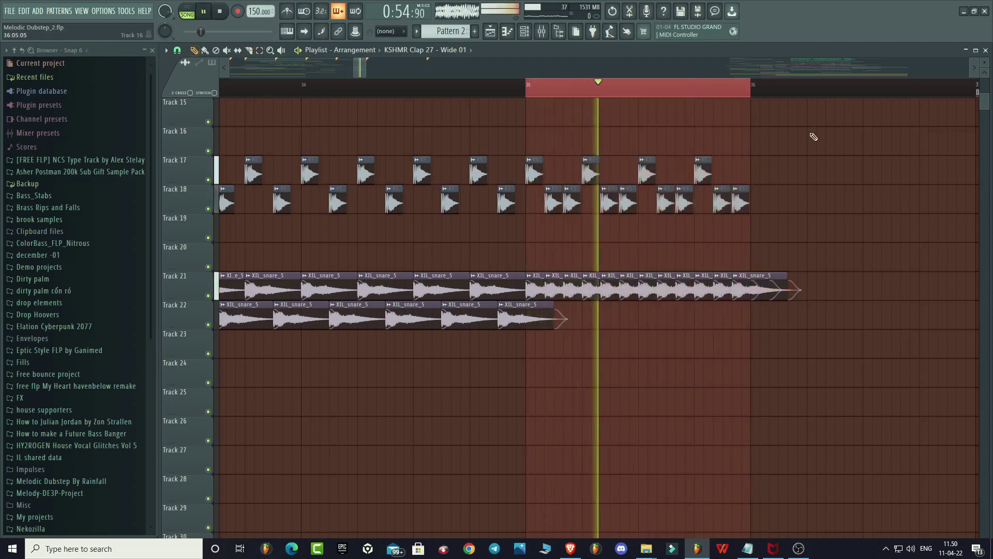
Step: Add rising XIL_snare_5 automation clips from bar 29 for Band 7 freq on Track 26 and Channel pitch on Track 27
scroll(654, 86, "down", 2)
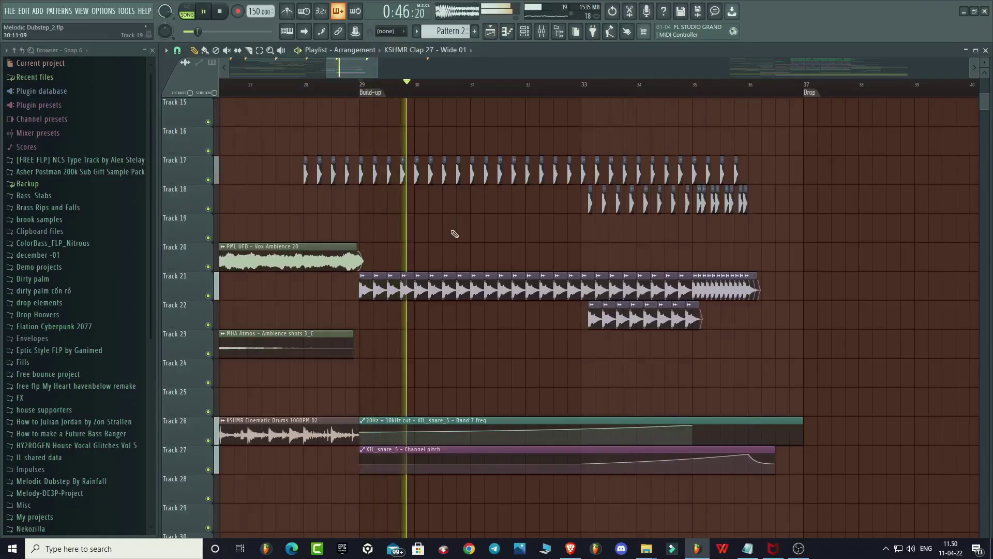
scroll(486, 89, "down", 3)
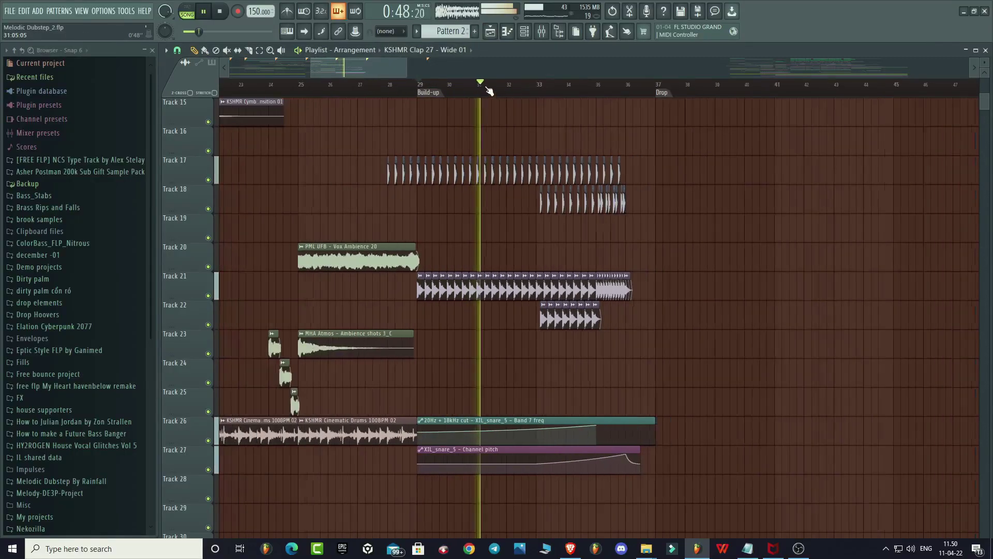
Step: Paint XIL_kick_6 hits along Track 23, every half bar from bar 29 and every quarter bar from bar 33 to 35
scroll(600, 171, "up", 3)
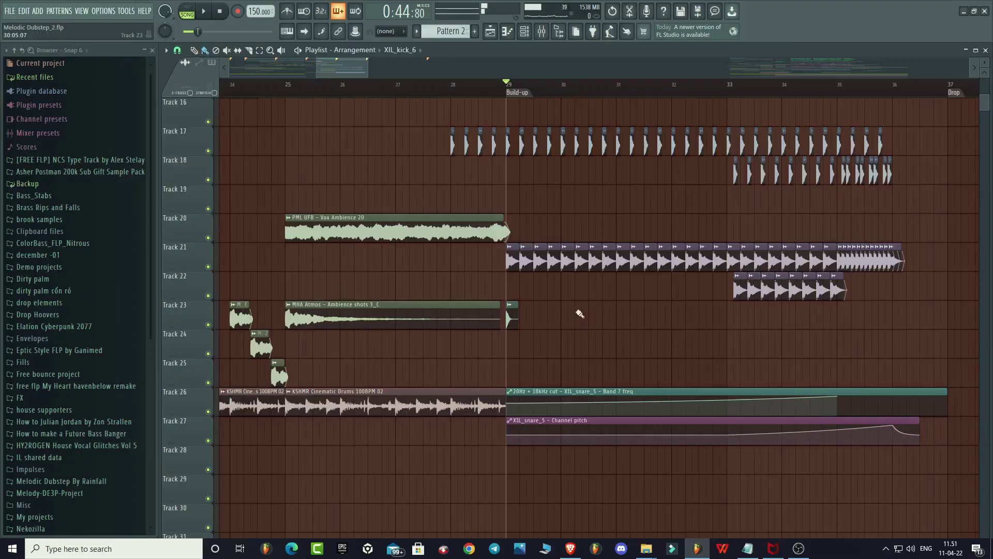
key("space")
left_click_drag(518, 310, 841, 325)
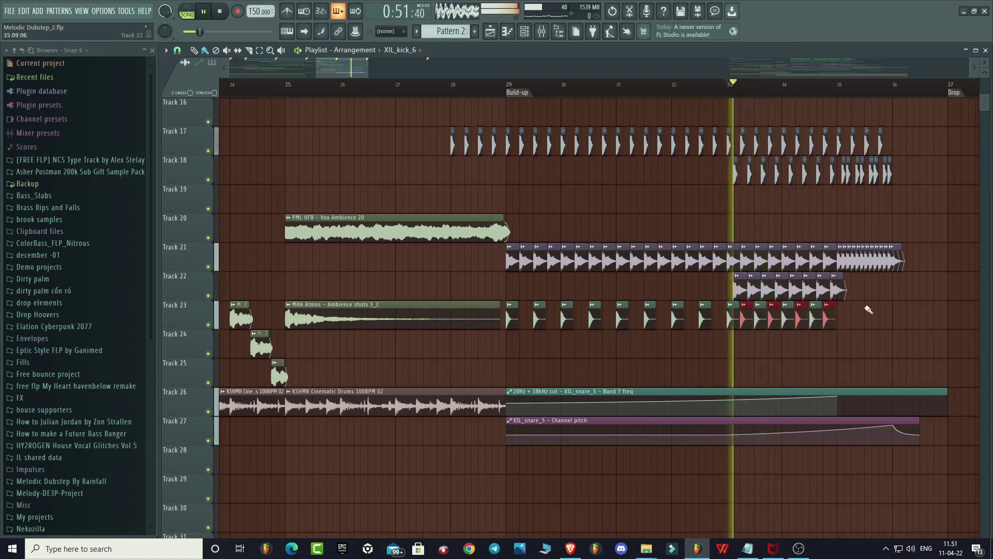
left_click(840, 320)
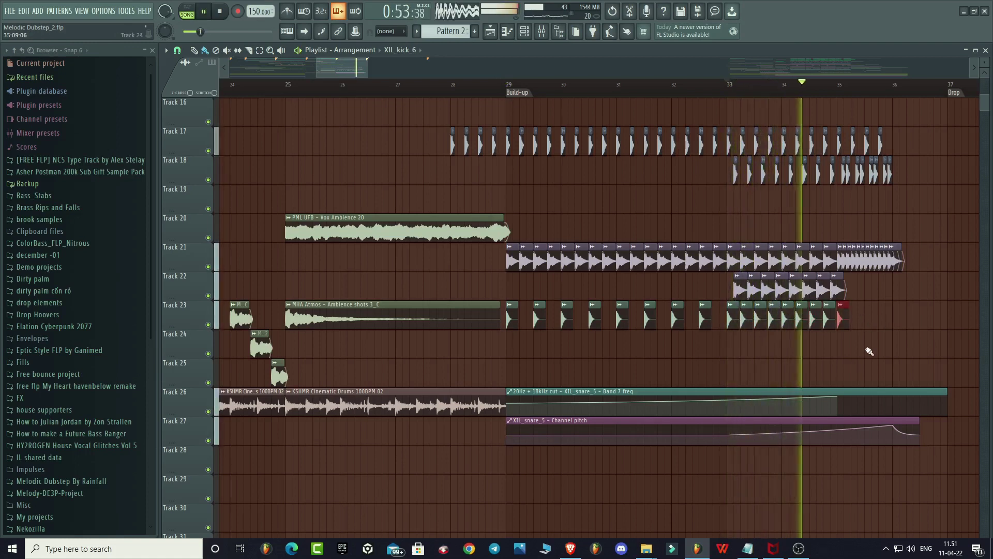
scroll(805, 91, "down", 2)
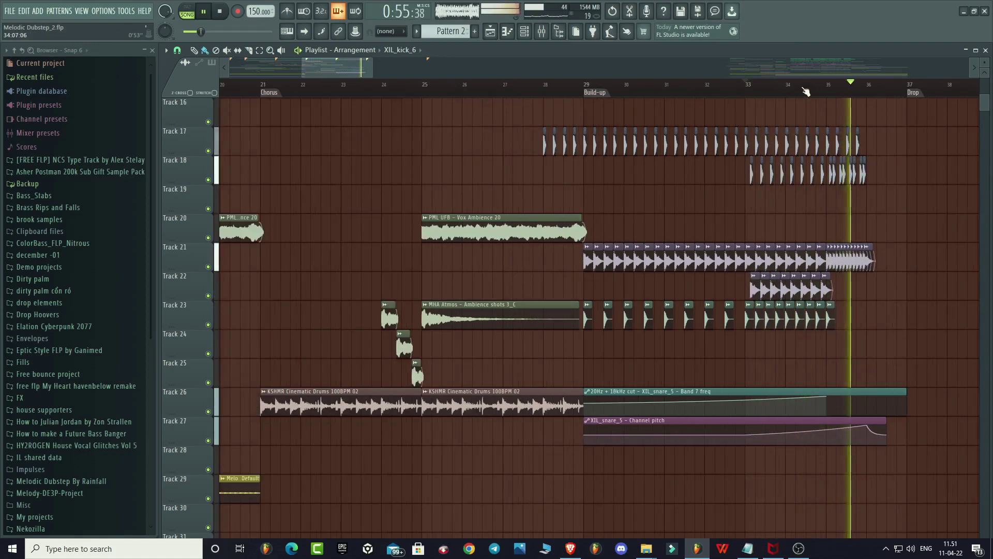
Step: Place short rising volume automation clips on Track 28 under the XIL_kick_6 hits and play the build-up from bar 29
scroll(806, 92, "down", 4)
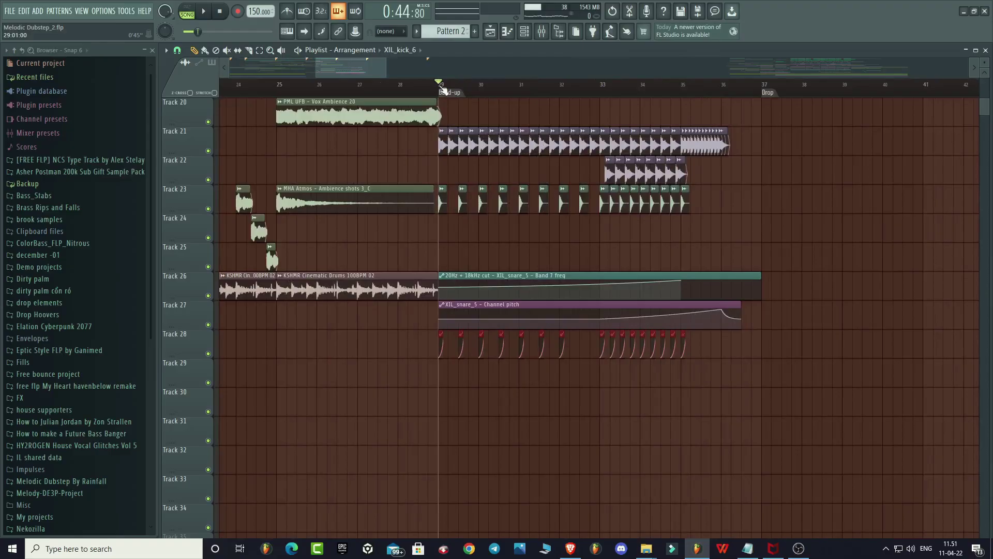
key("space")
scroll(492, 381, "up", 3)
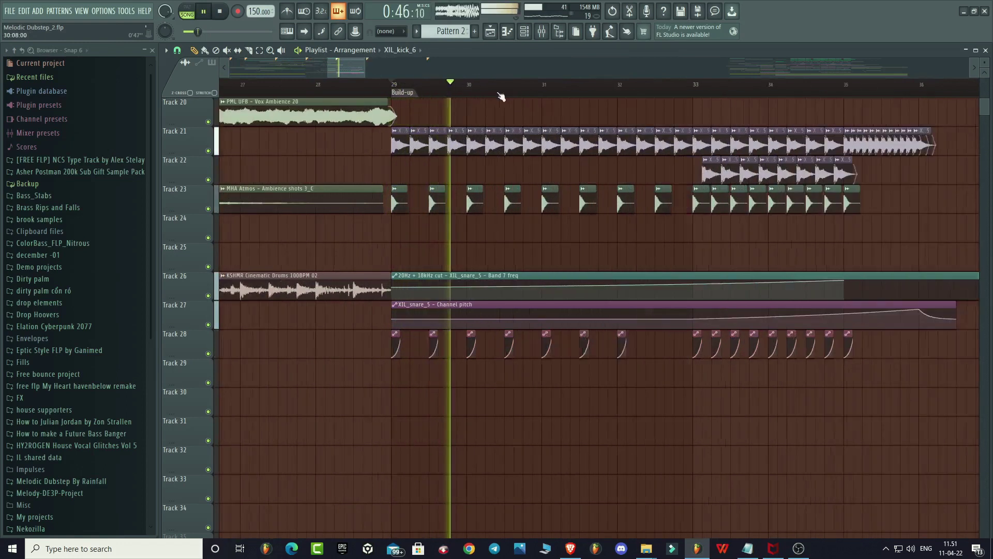
scroll(396, 73, "down", 3)
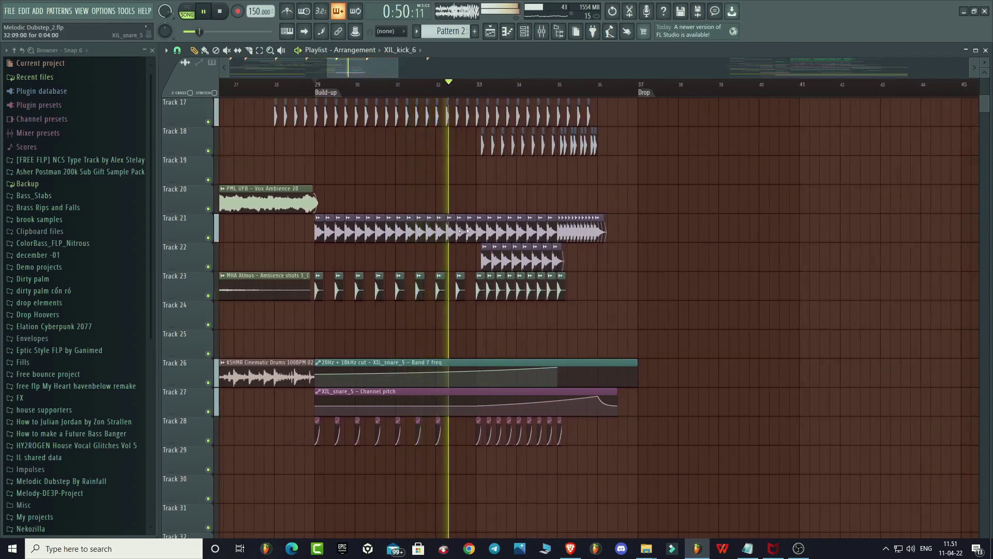
Step: Move the Cymatics Titan Riser clips on Tracks 14 and 16 one bar earlier to start at bars 29 and 33
scroll(466, 220, "up", 3)
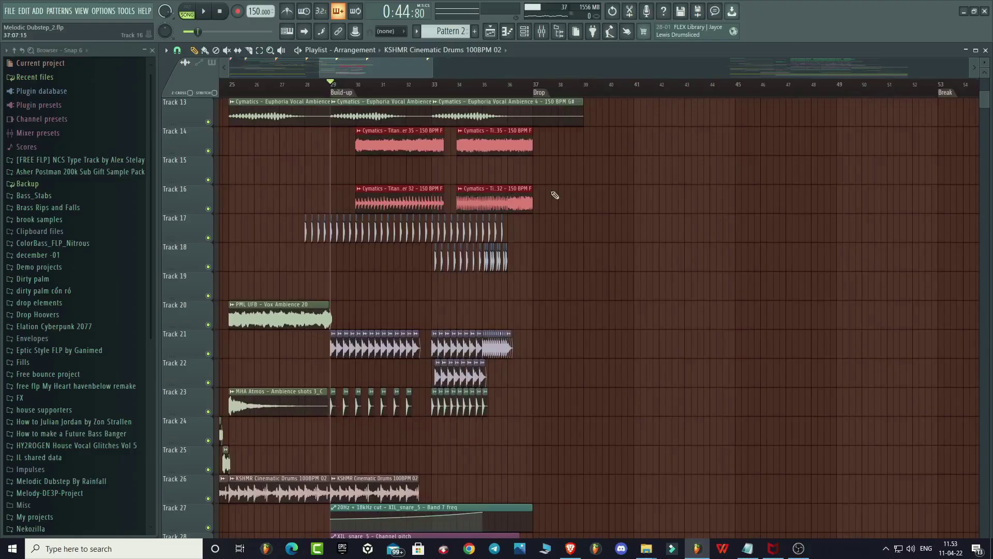
key("space")
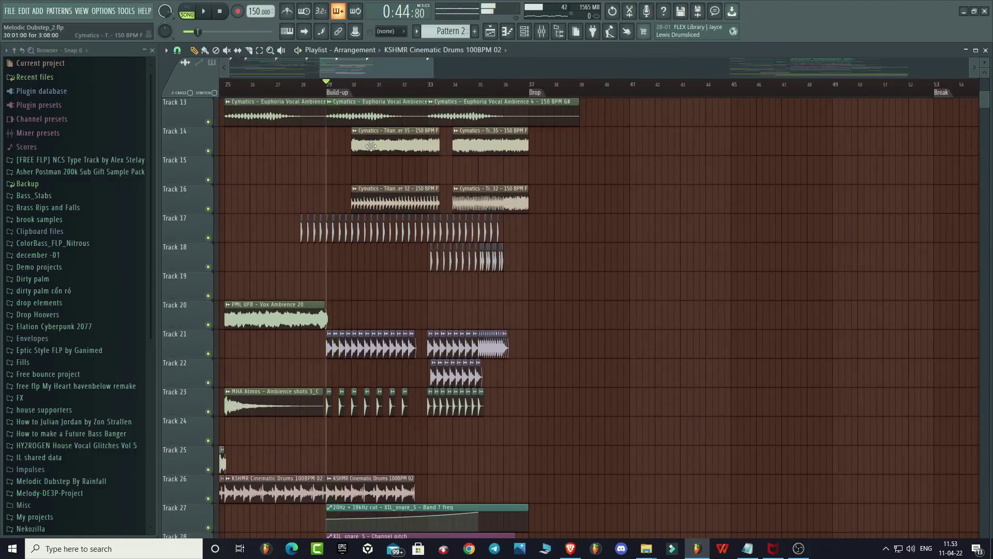
left_click_drag(370, 145, 530, 197)
left_click(423, 193)
key("space")
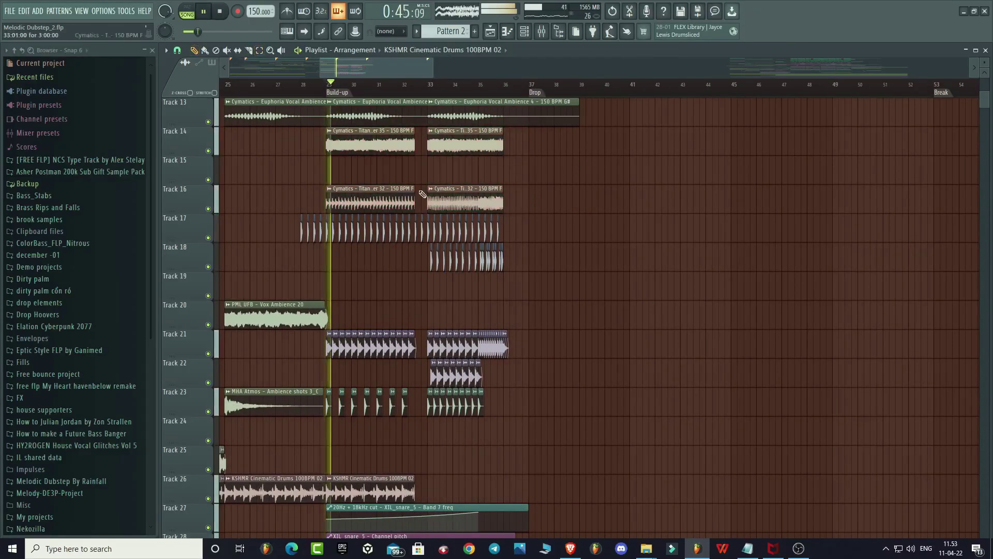
Step: Listen to the risers on Tracks 14 and 16 in isolation, and check them in the full build-up mix
left_click(214, 150, "ctrl")
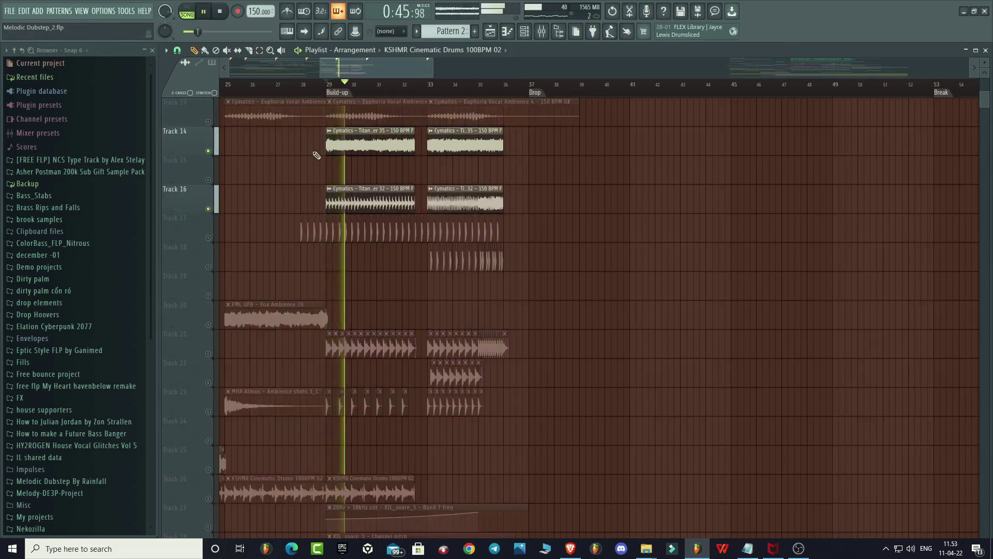
left_click(215, 151, "ctrl")
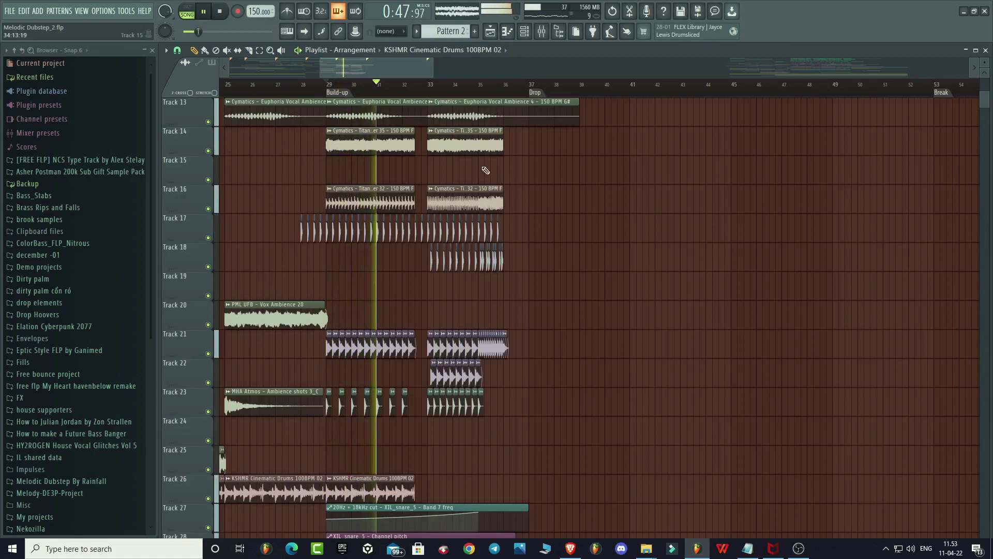
scroll(588, 302, "up", 4)
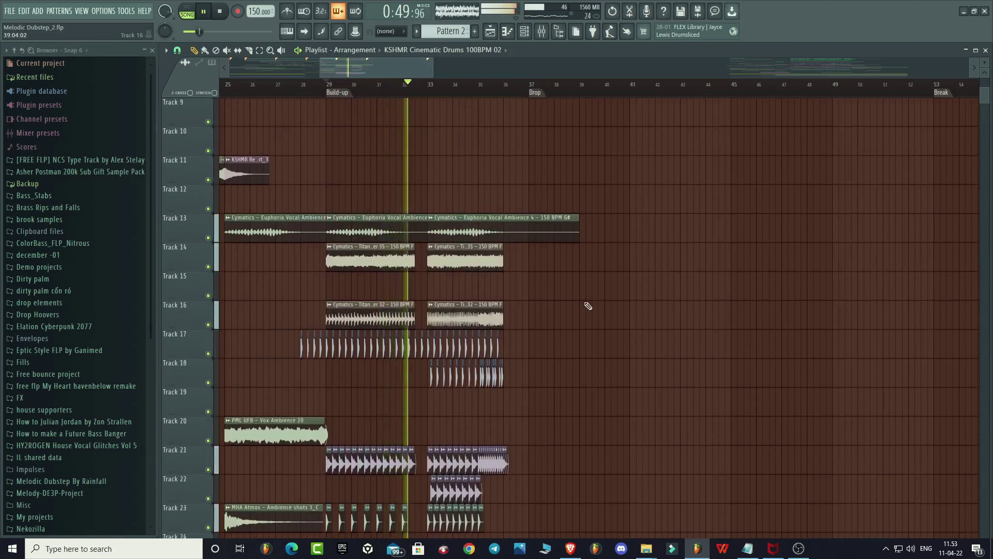
scroll(588, 306, "down", 2)
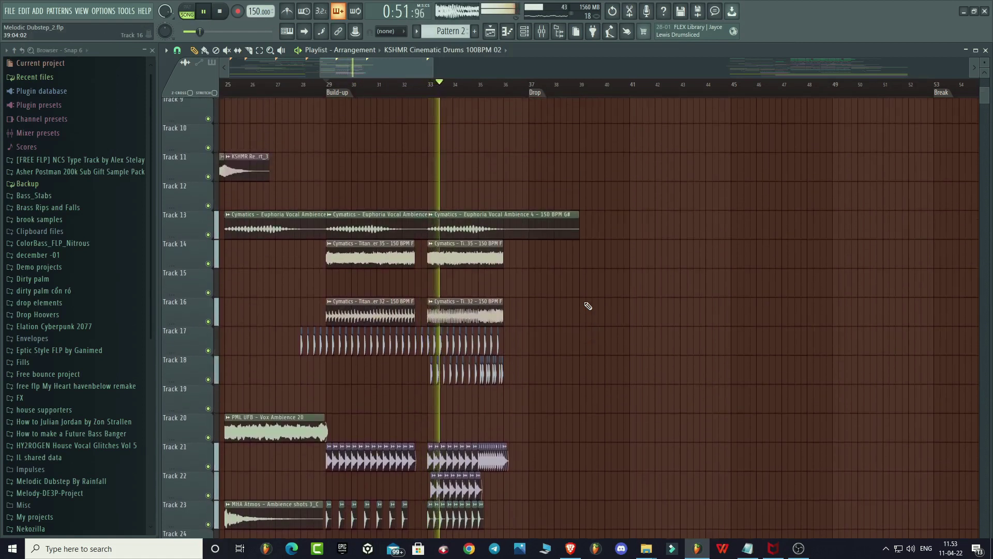
scroll(588, 306, "up", 4)
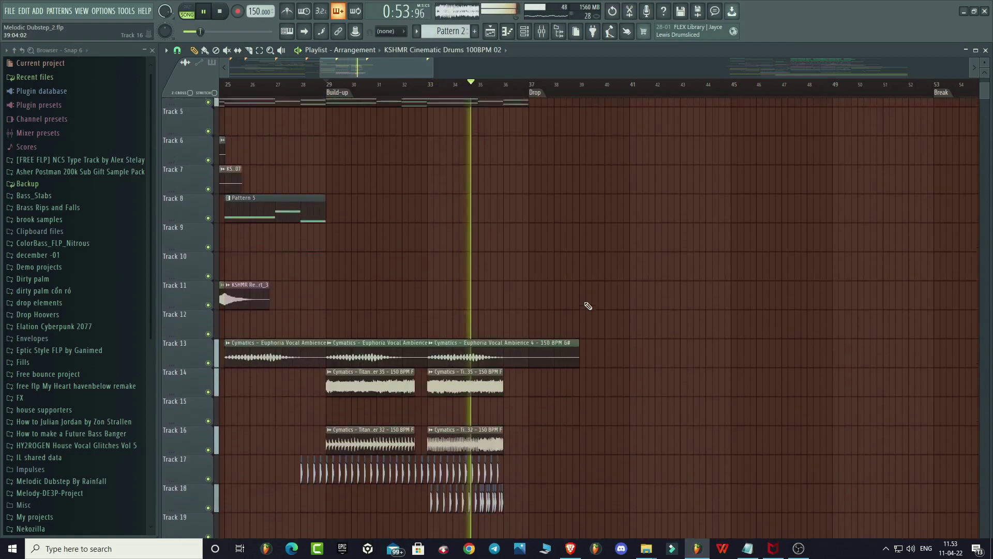
Step: Trim the fast XIL_snare_5 clips in bar 35 on Track 21 so they no longer overlap, and play them from bar 35
scroll(588, 305, "down", 3)
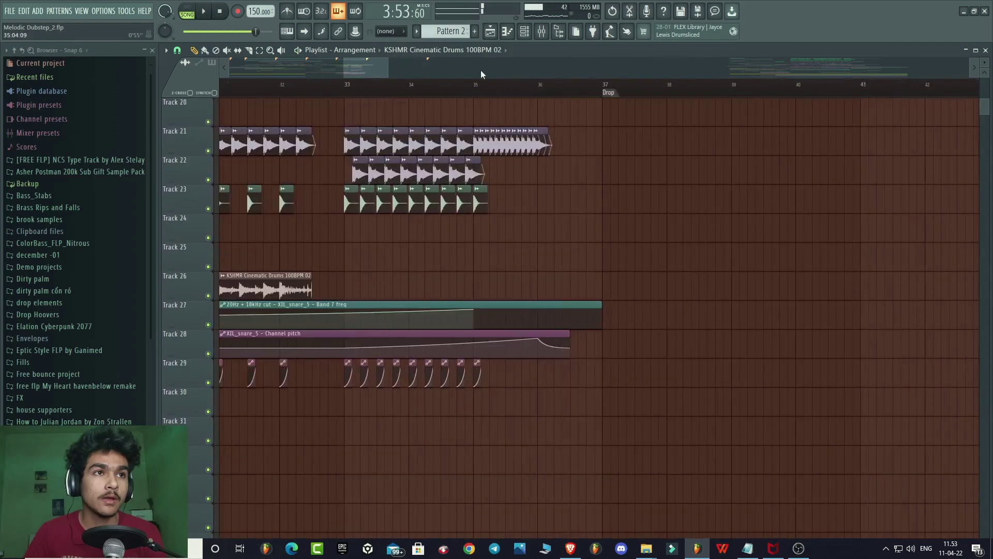
scroll(477, 148, "up", 5)
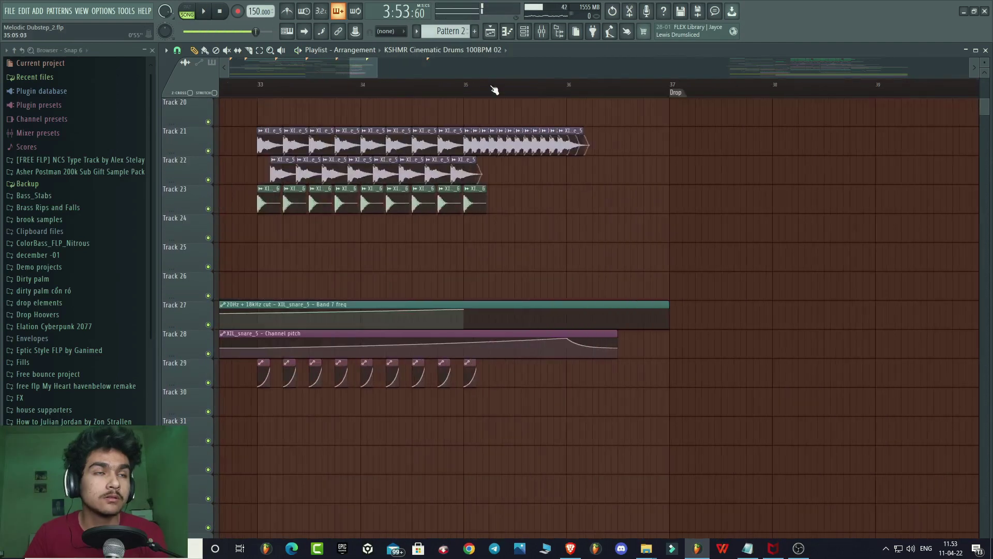
scroll(628, 87, "up", 3)
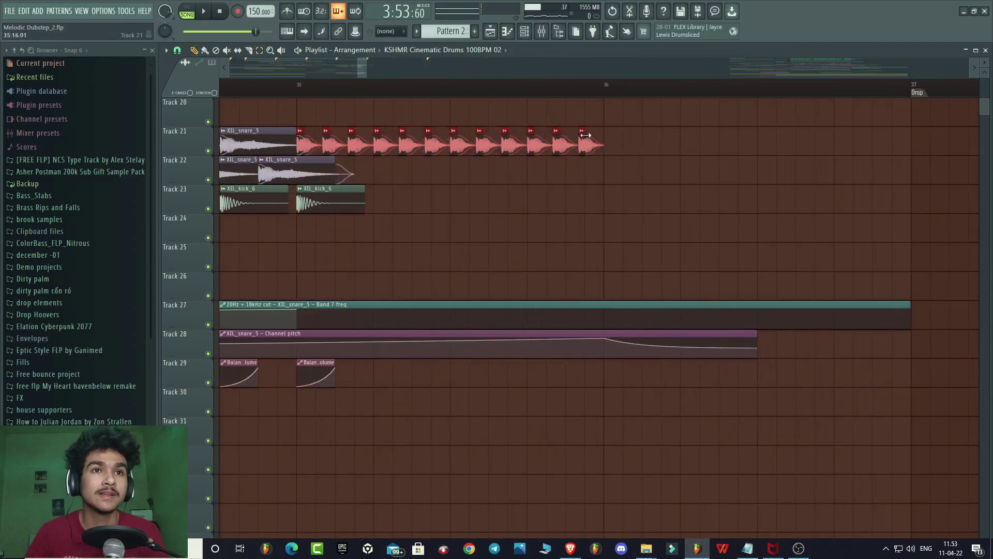
key("space")
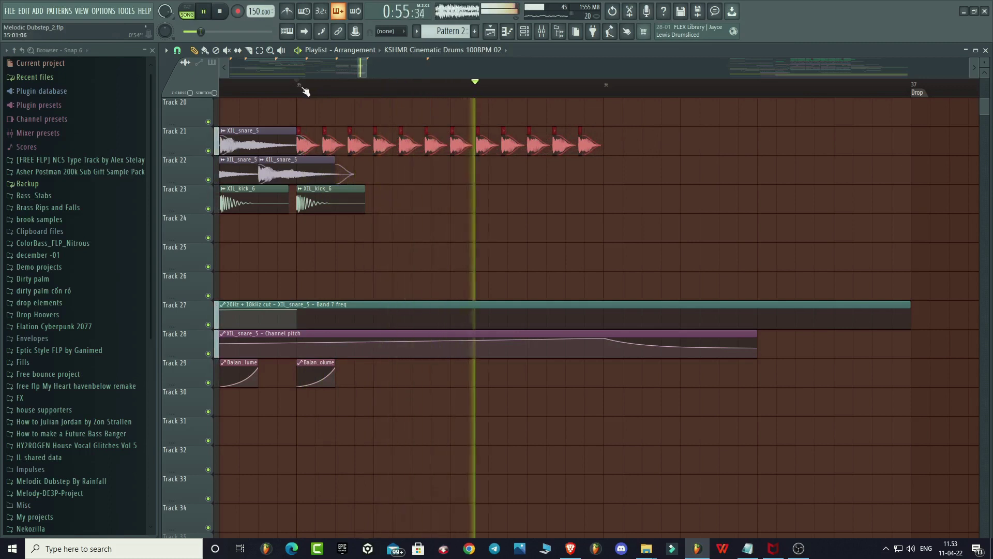
key("space")
Step: Add a KSHMR Sub Drop 01 clip on Track 5 in the gap before bar 33 and mute Patterns 1 to 3 from bar 36 to 37
scroll(313, 90, "up", 2)
scroll(333, 90, "down", 3)
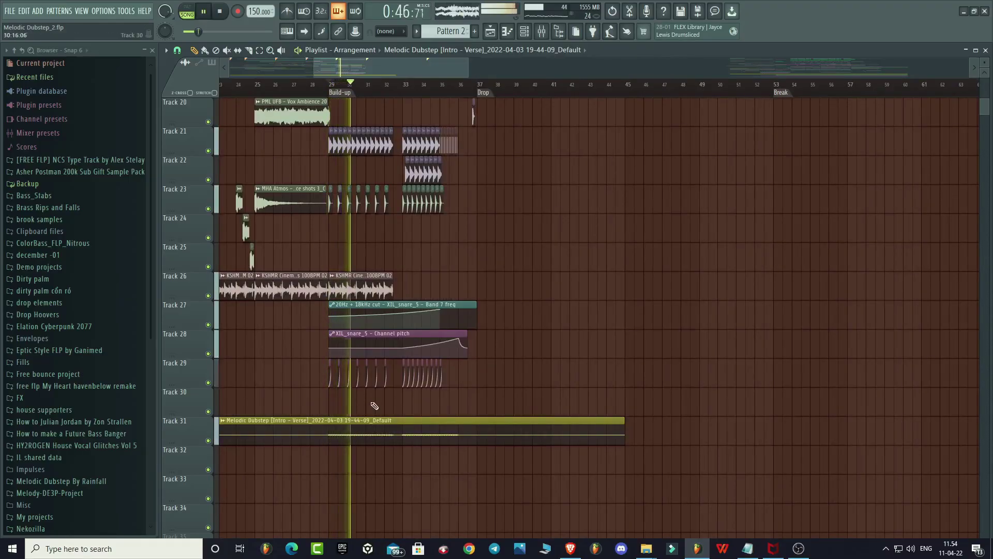
scroll(387, 403, "up", 3)
left_click_drag(394, 378, 406, 372)
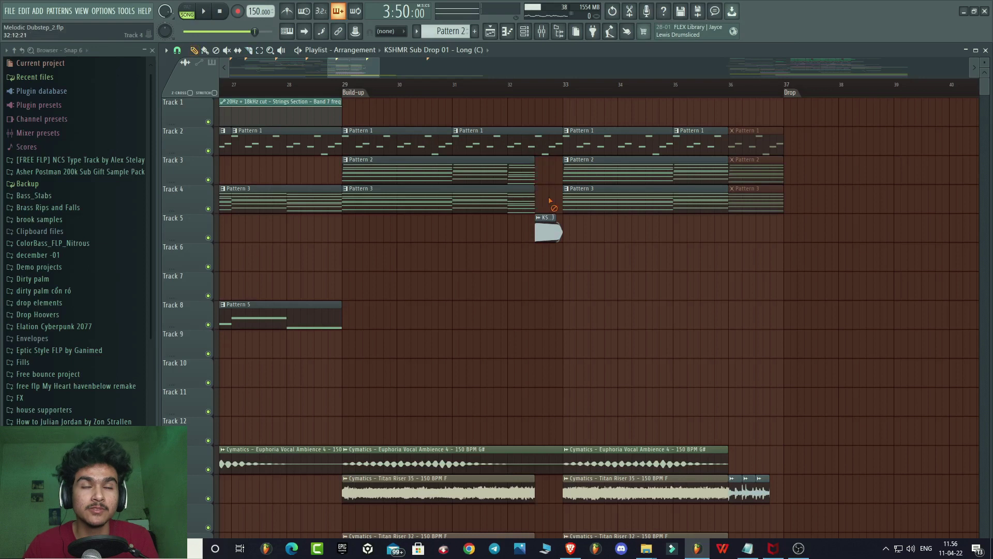
Step: Extend Pattern 5 on Track 8 from bar 29 to 37, leaving the gap before bar 33, and play the build-up from bar 29
left_click(517, 86)
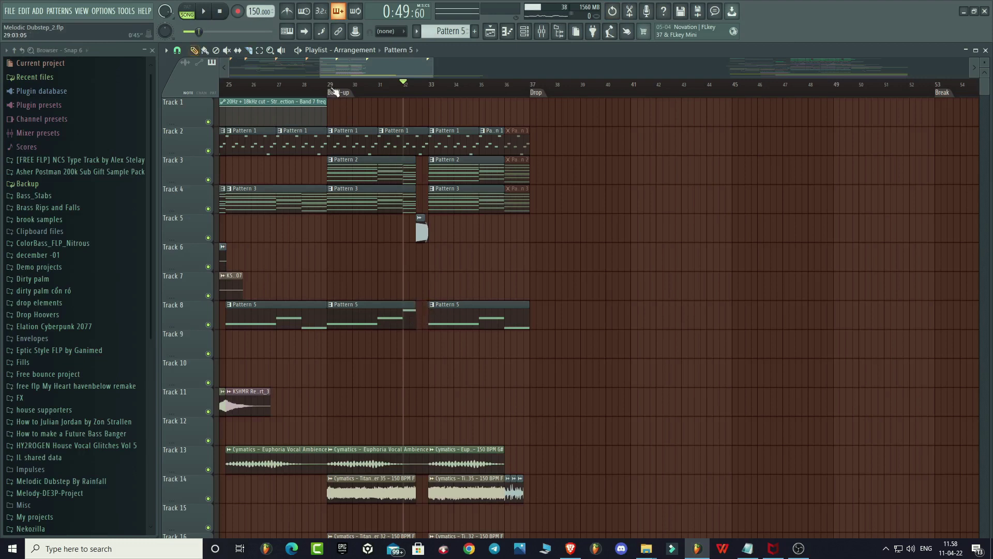
left_click(334, 92)
key("space")
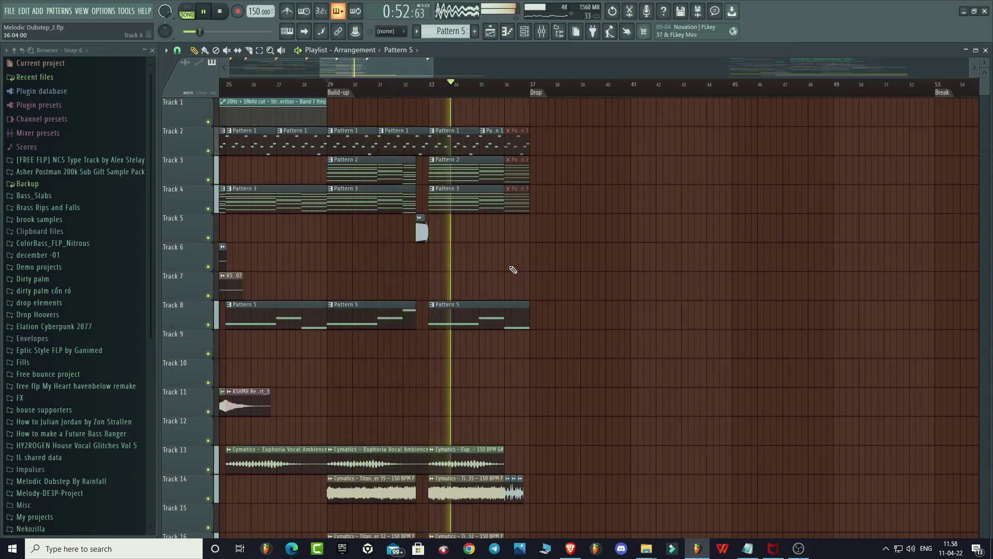
Step: Check the arranged clips on all build-up tracks during playback from bar 33 towards the drop
scroll(515, 271, "down", 3)
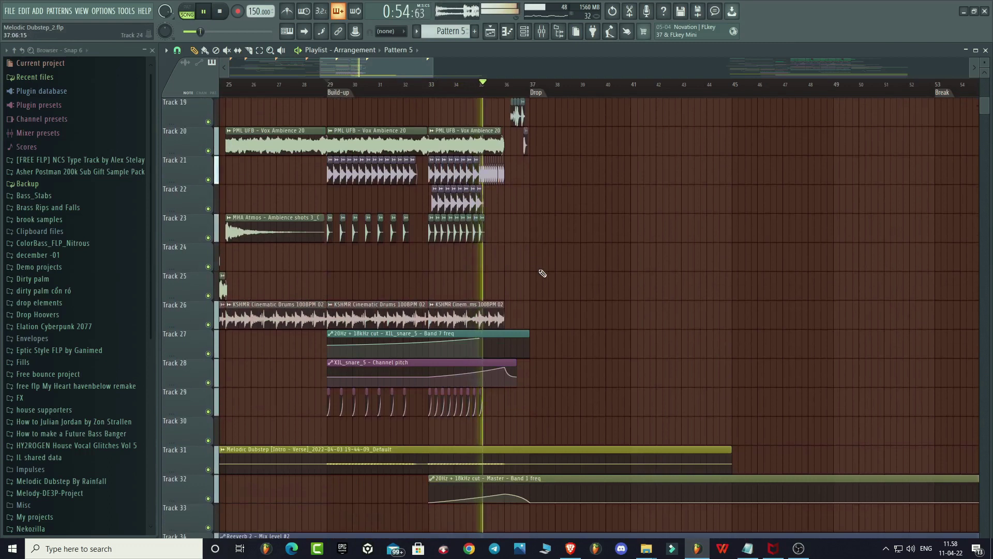
scroll(538, 272, "up", 5)
scroll(561, 156, "up", 1)
Step: Play the arrangement from the chorus at bar 21 into the build-up and review the layers on Tracks 1 to 33
scroll(602, 239, "down", 3)
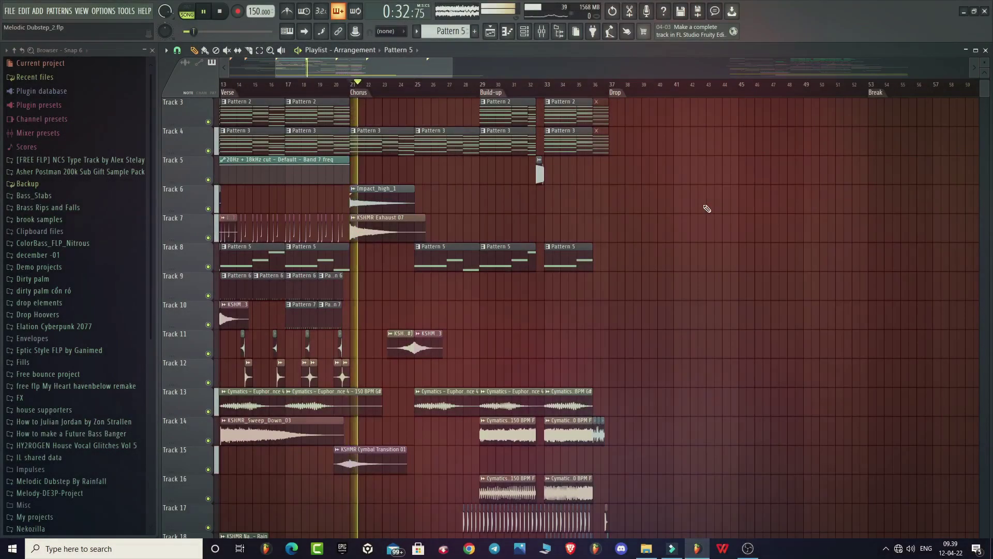
scroll(707, 208, "down", 5)
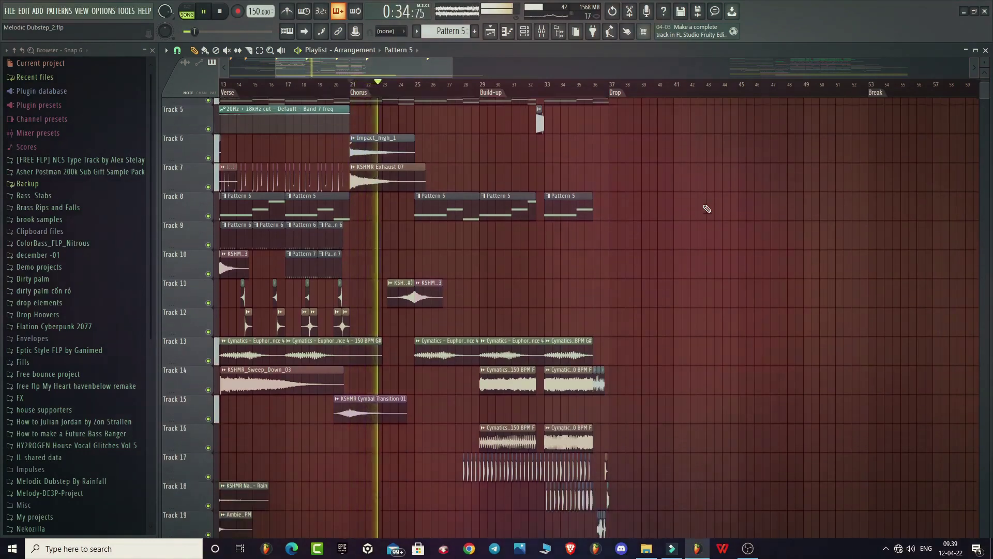
scroll(707, 208, "down", 10)
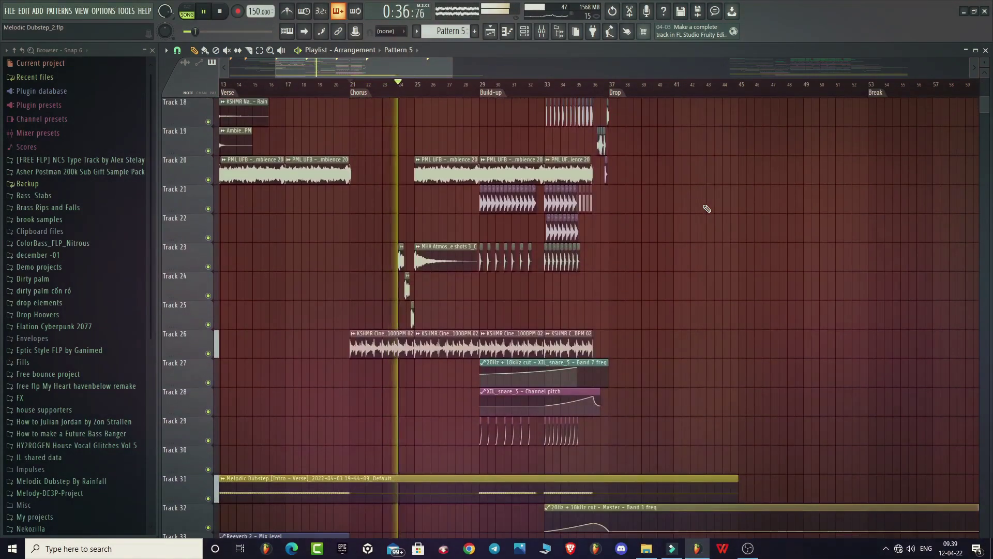
scroll(706, 208, "up", 17)
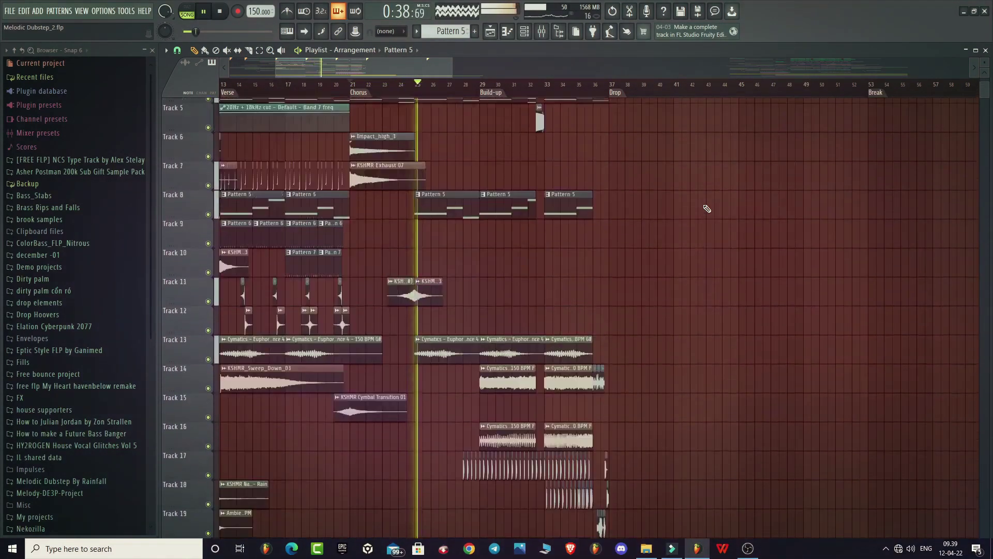
scroll(707, 209, "up", 2)
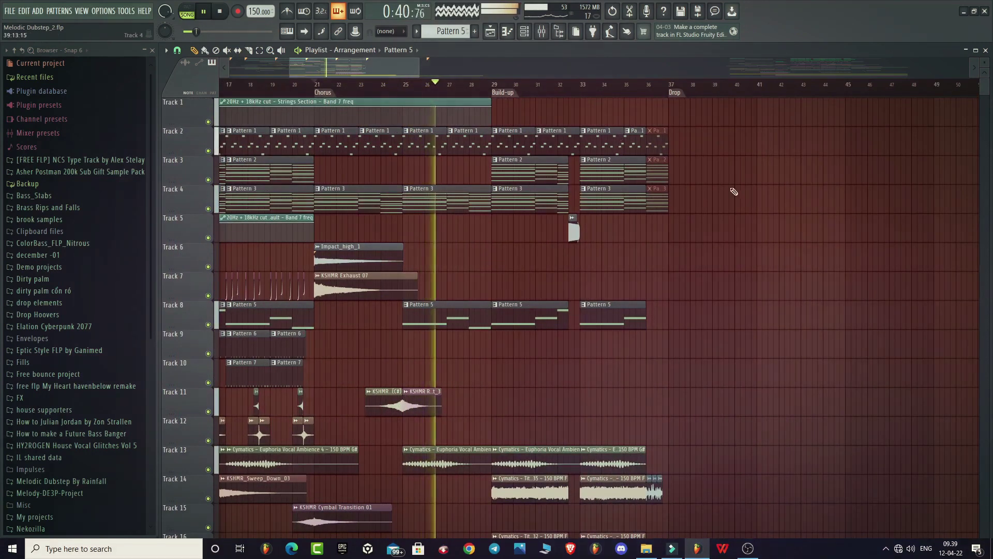
scroll(734, 192, "down", 1)
scroll(734, 192, "down", 5)
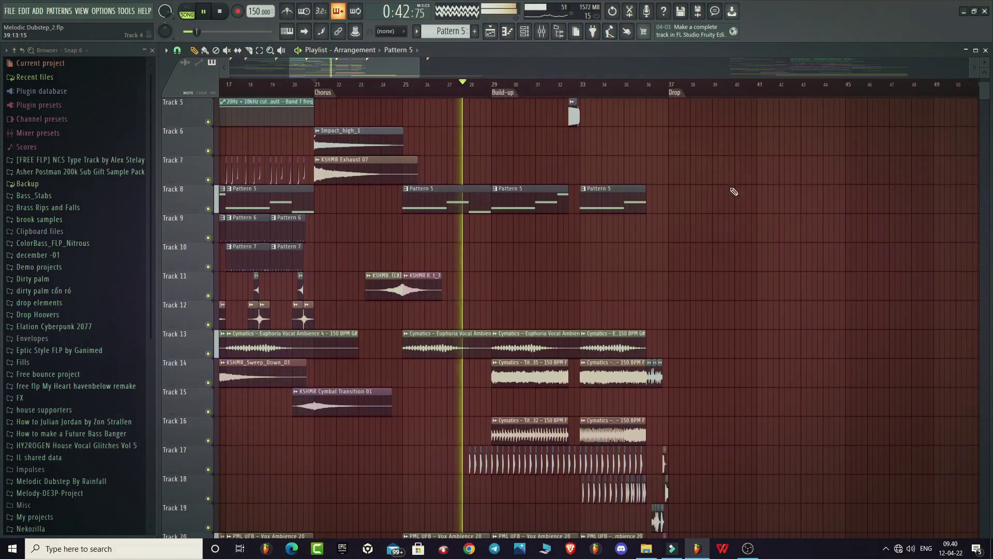
scroll(734, 192, "down", 12)
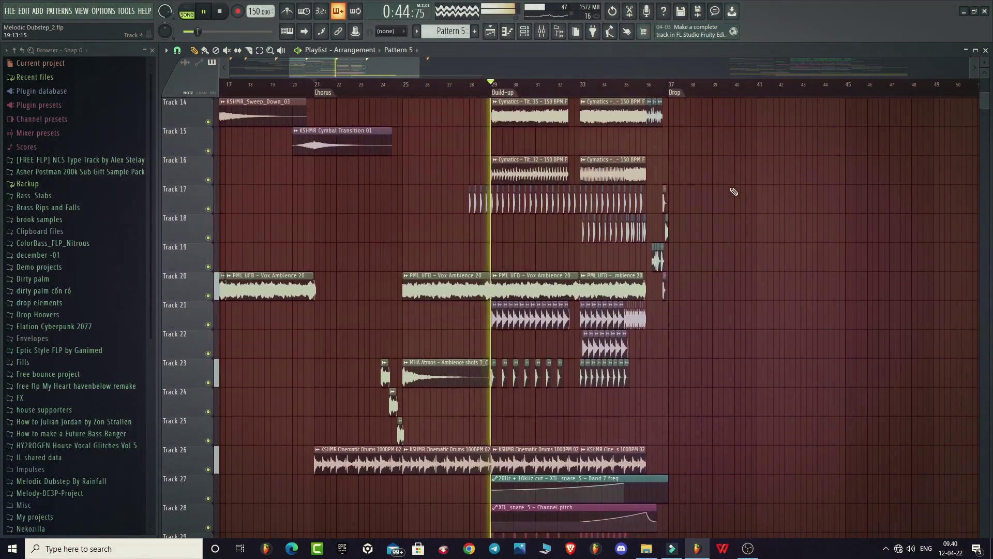
scroll(734, 192, "up", 10)
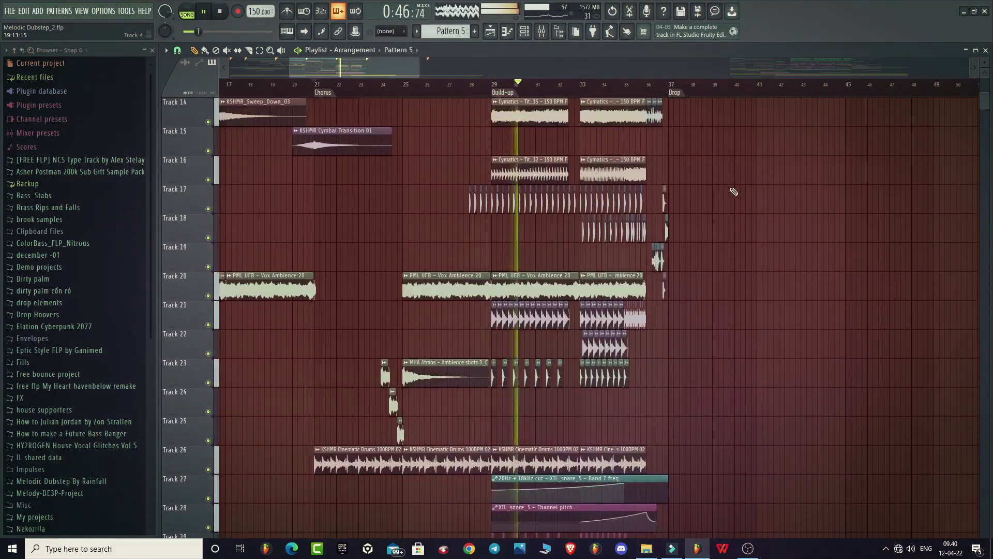
scroll(734, 192, "up", 8)
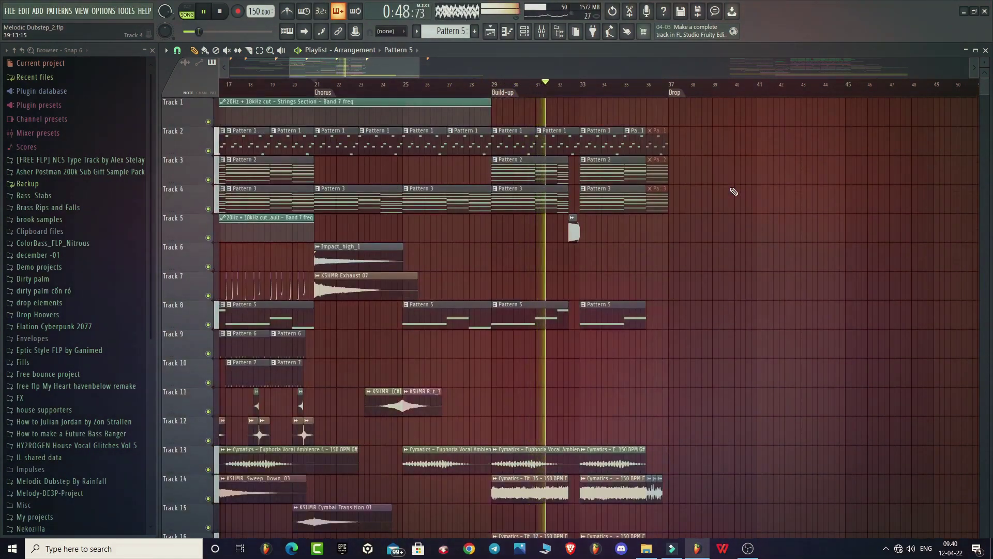